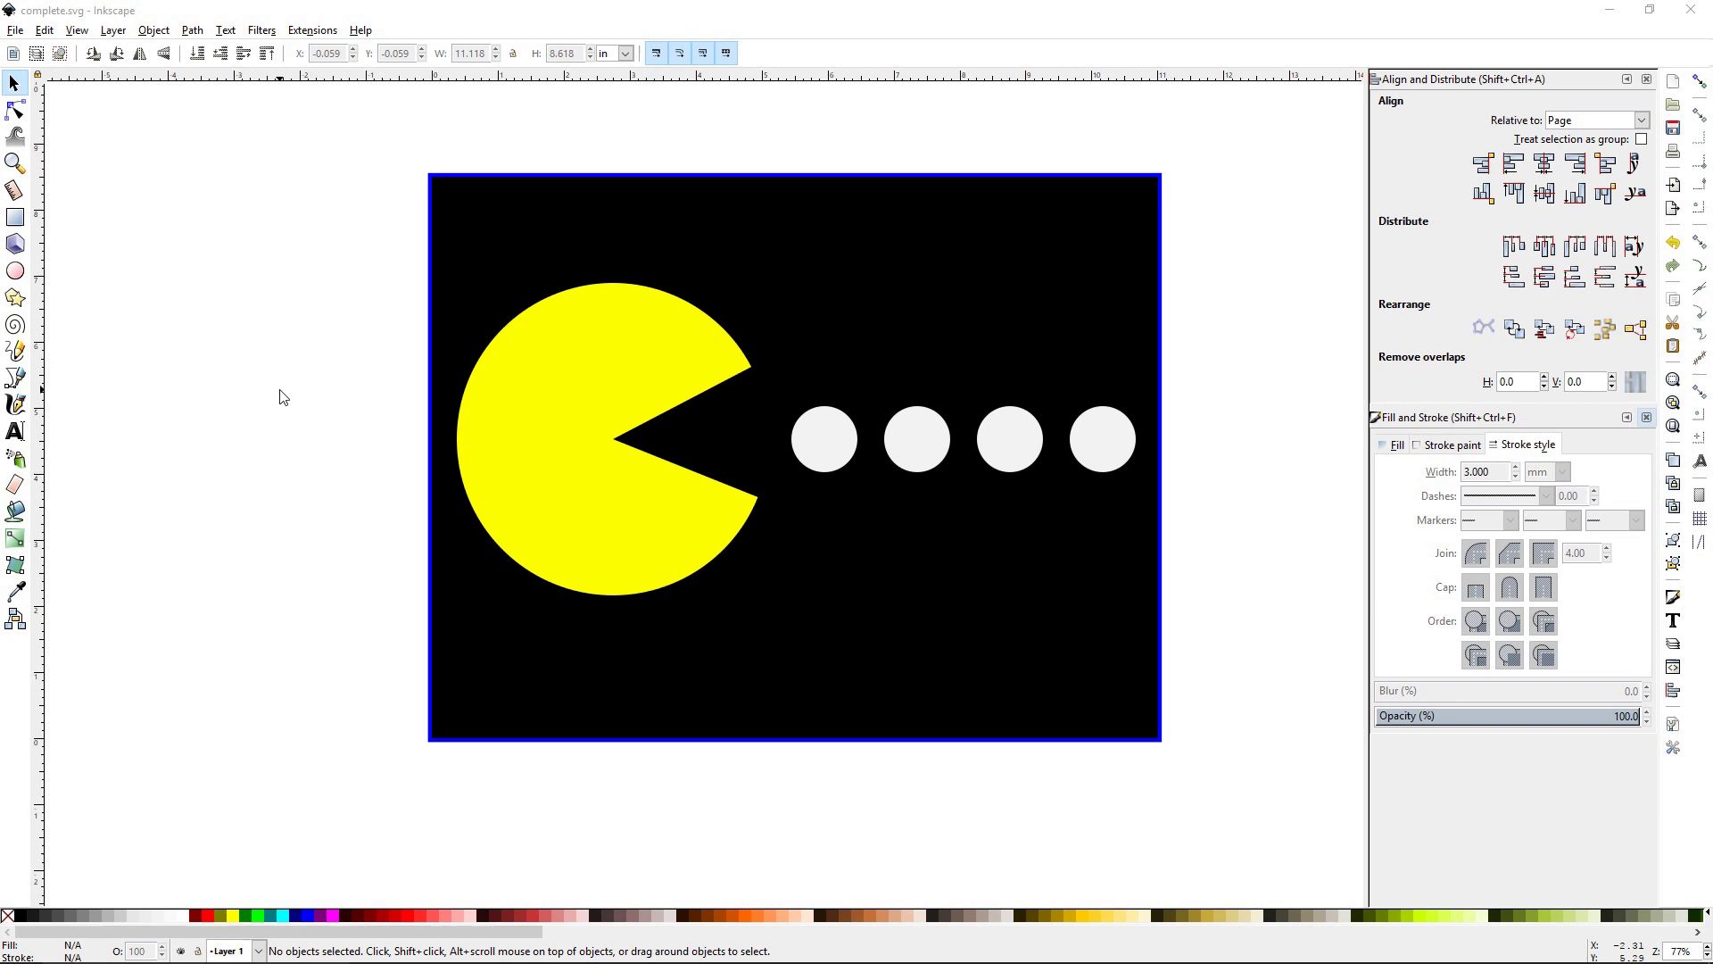
Create a new blank document (New document 3) and return to the File menu.
{"action": "left_click", "coordinate": [14, 31]}
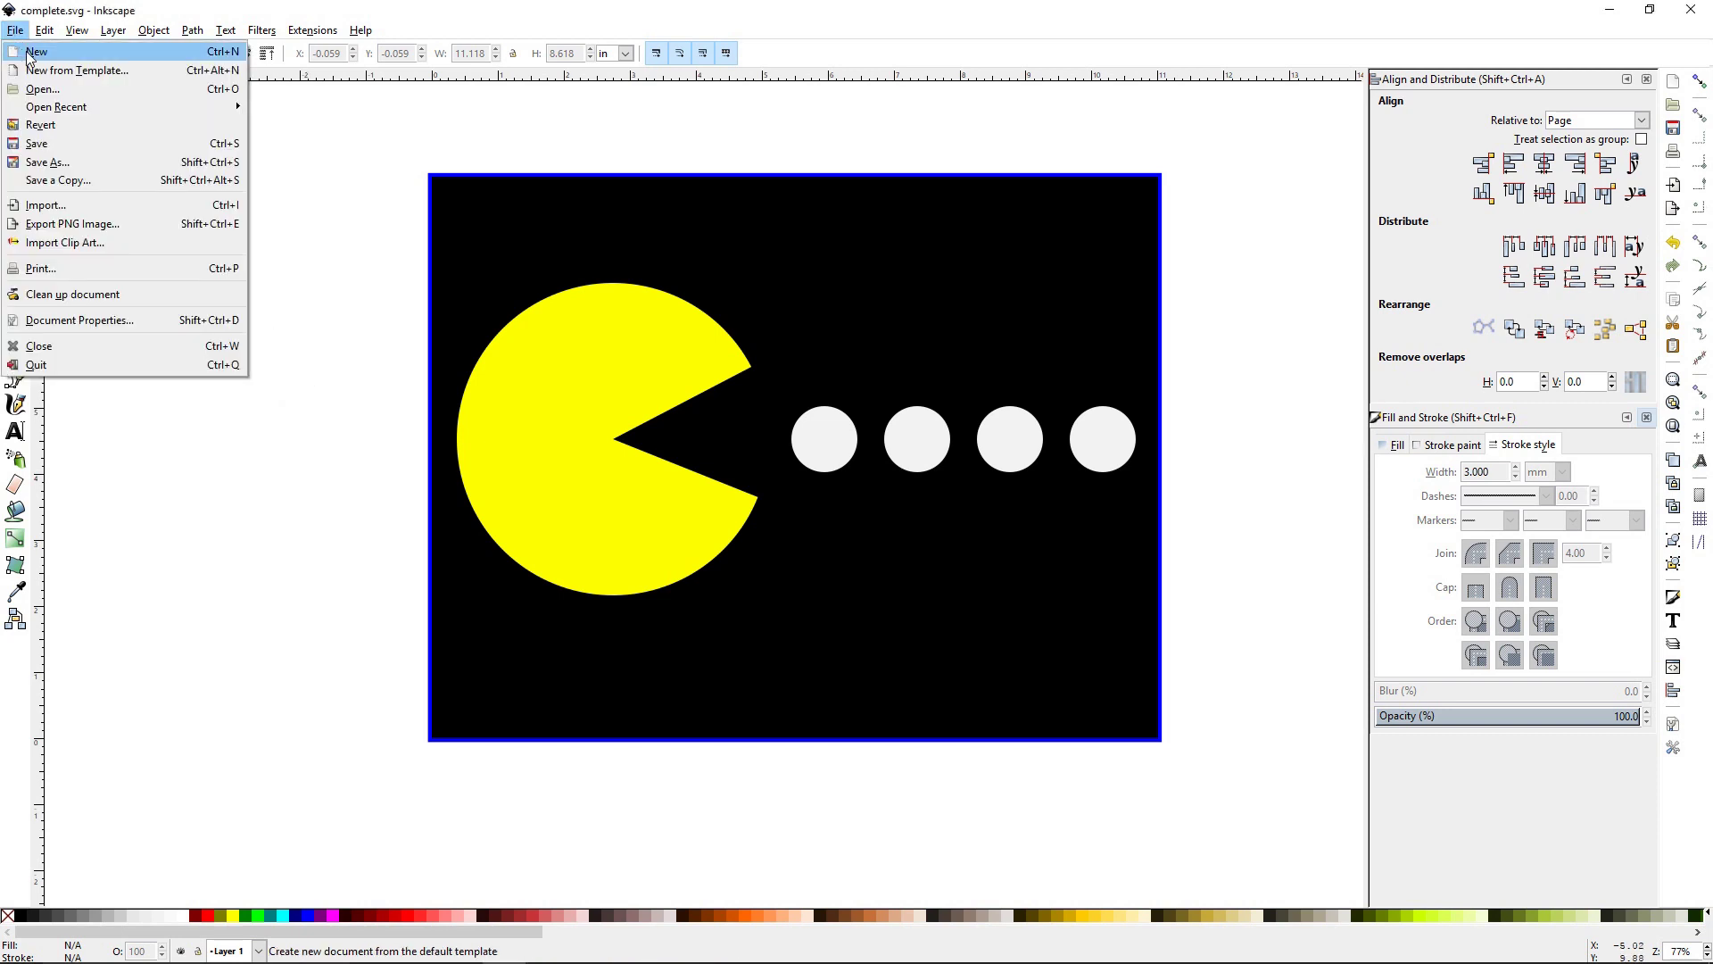
{"action": "left_click", "coordinate": [30, 54]}
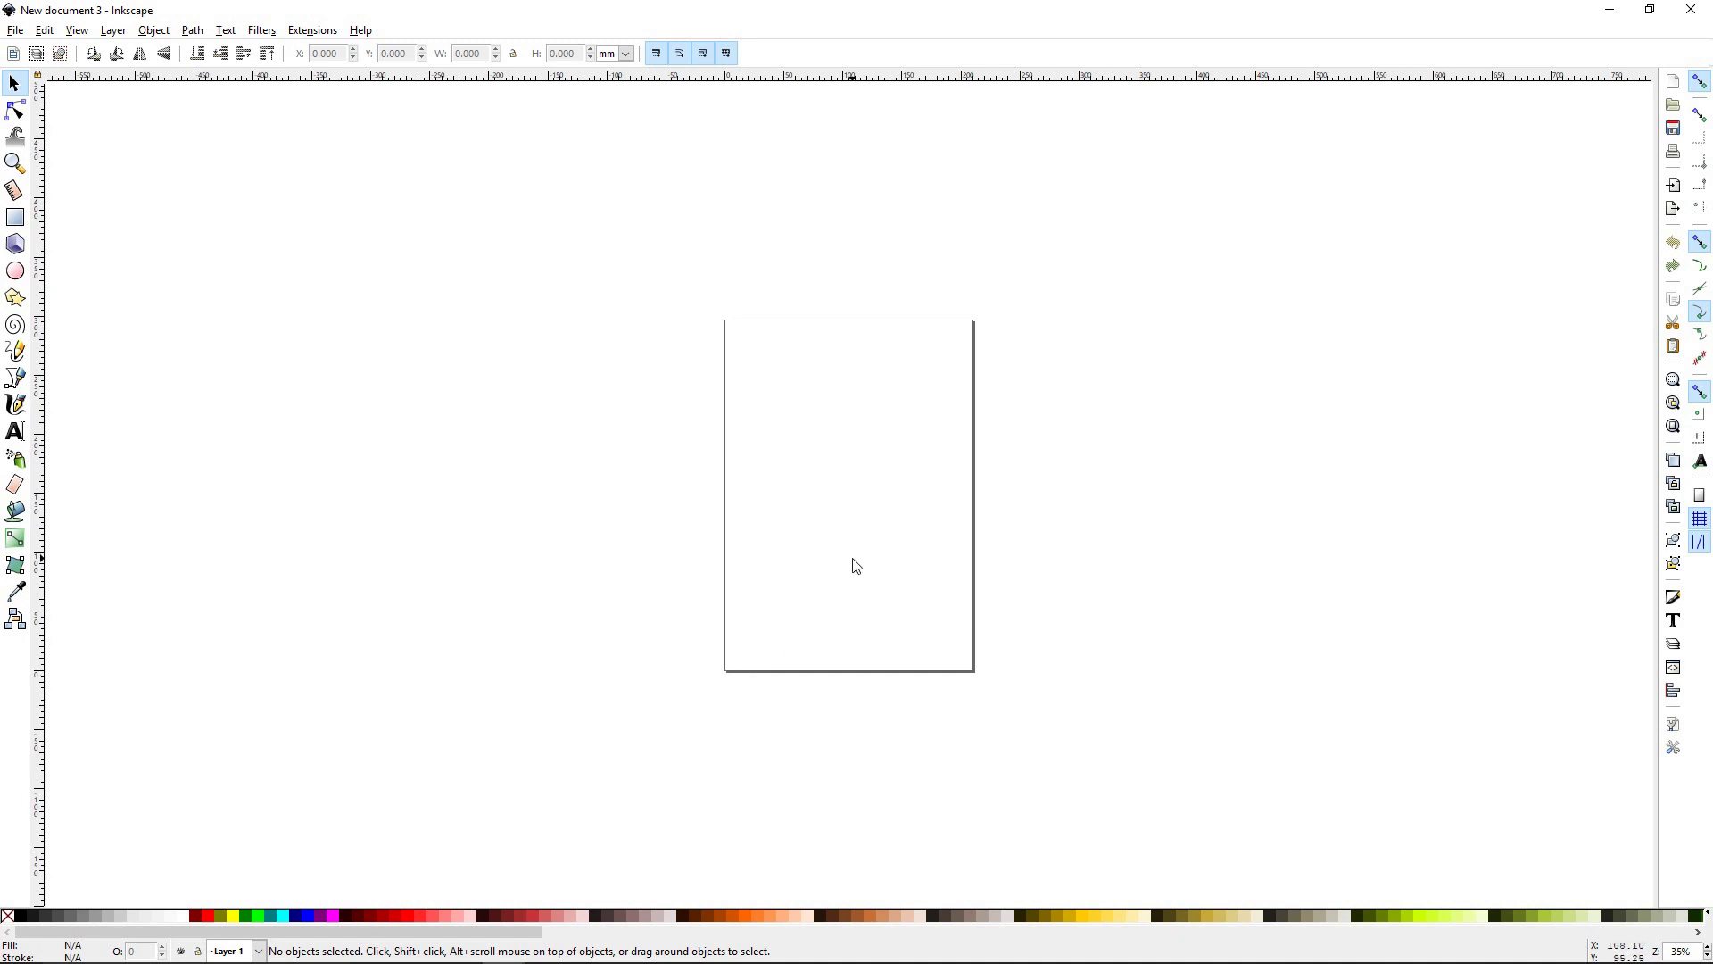
{"action": "left_click", "coordinate": [13, 34]}
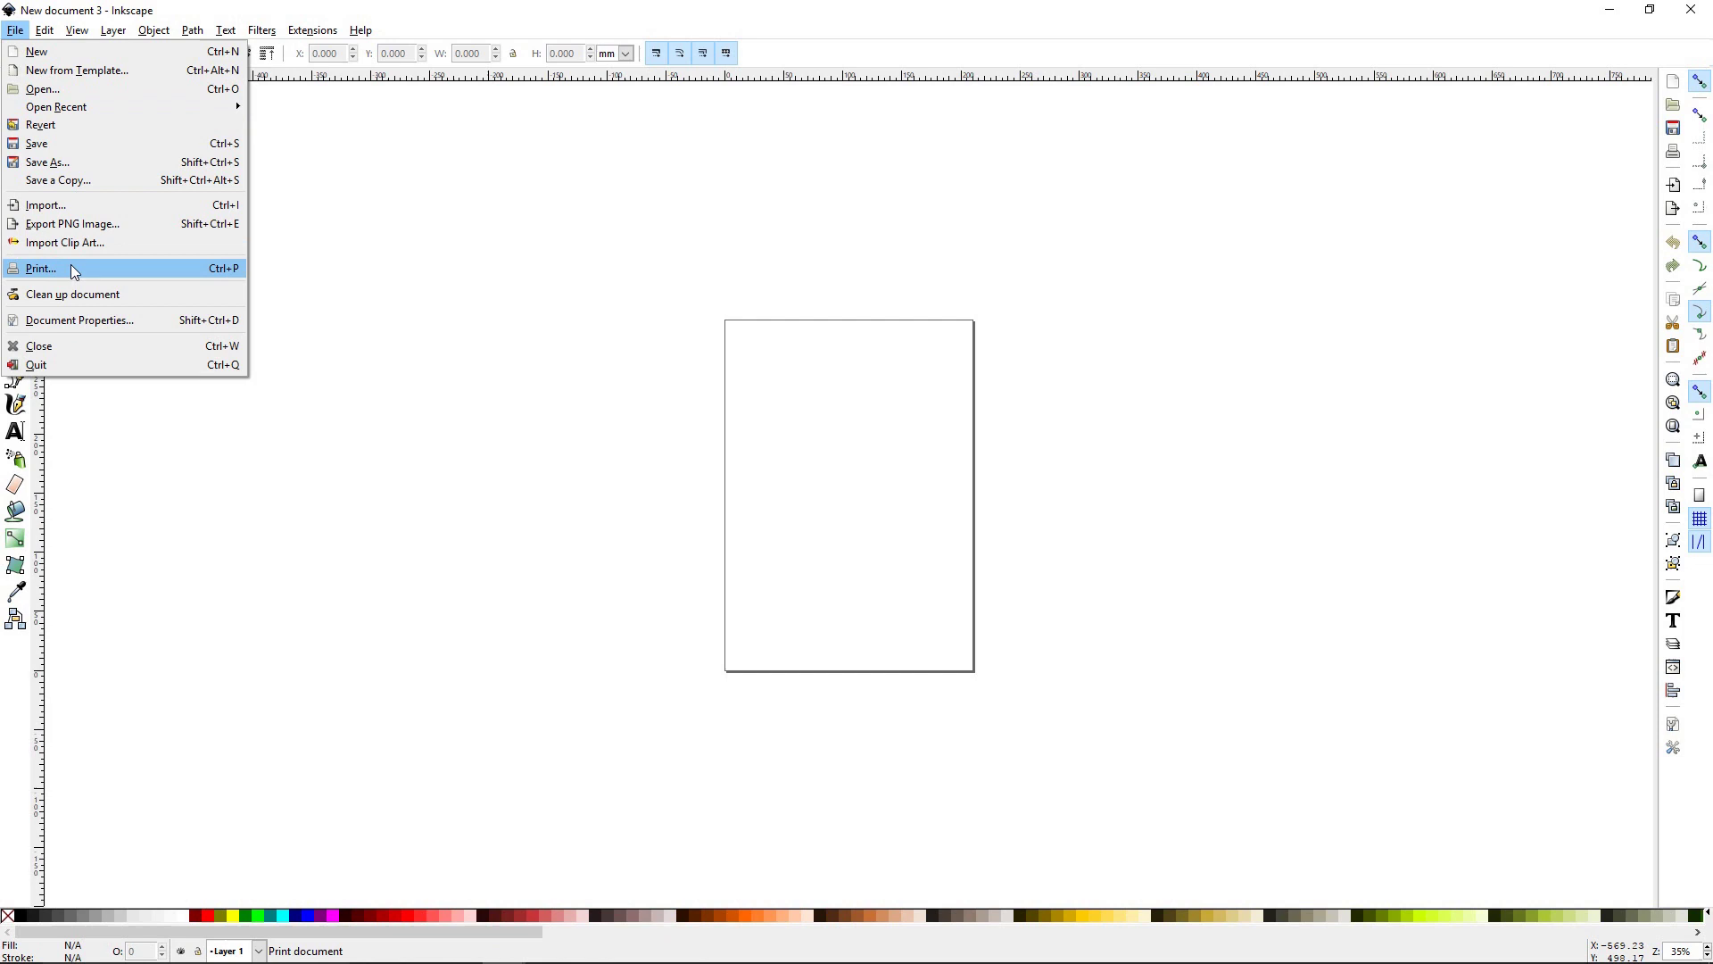
In Document Properties, set the page to US Letter landscape, 11 × 8.5 in.
{"action": "left_click", "coordinate": [99, 323]}
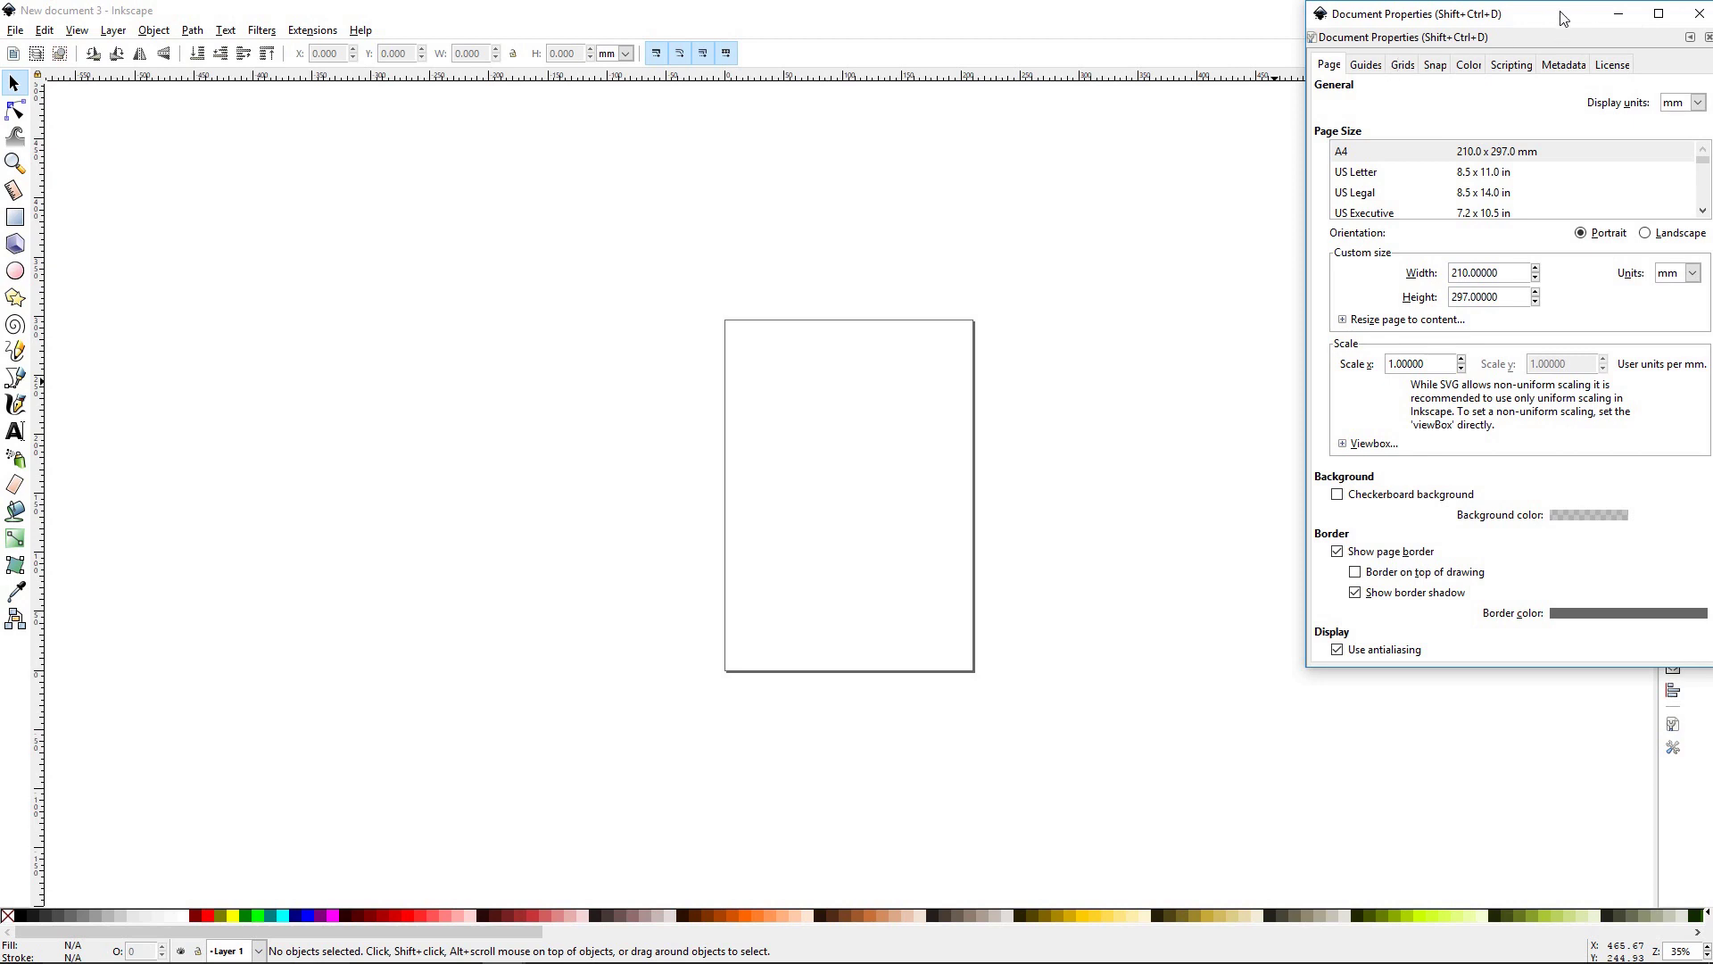
{"action": "left_click_drag", "start_coordinate": [1568, 7], "coordinate": [1366, 118]}
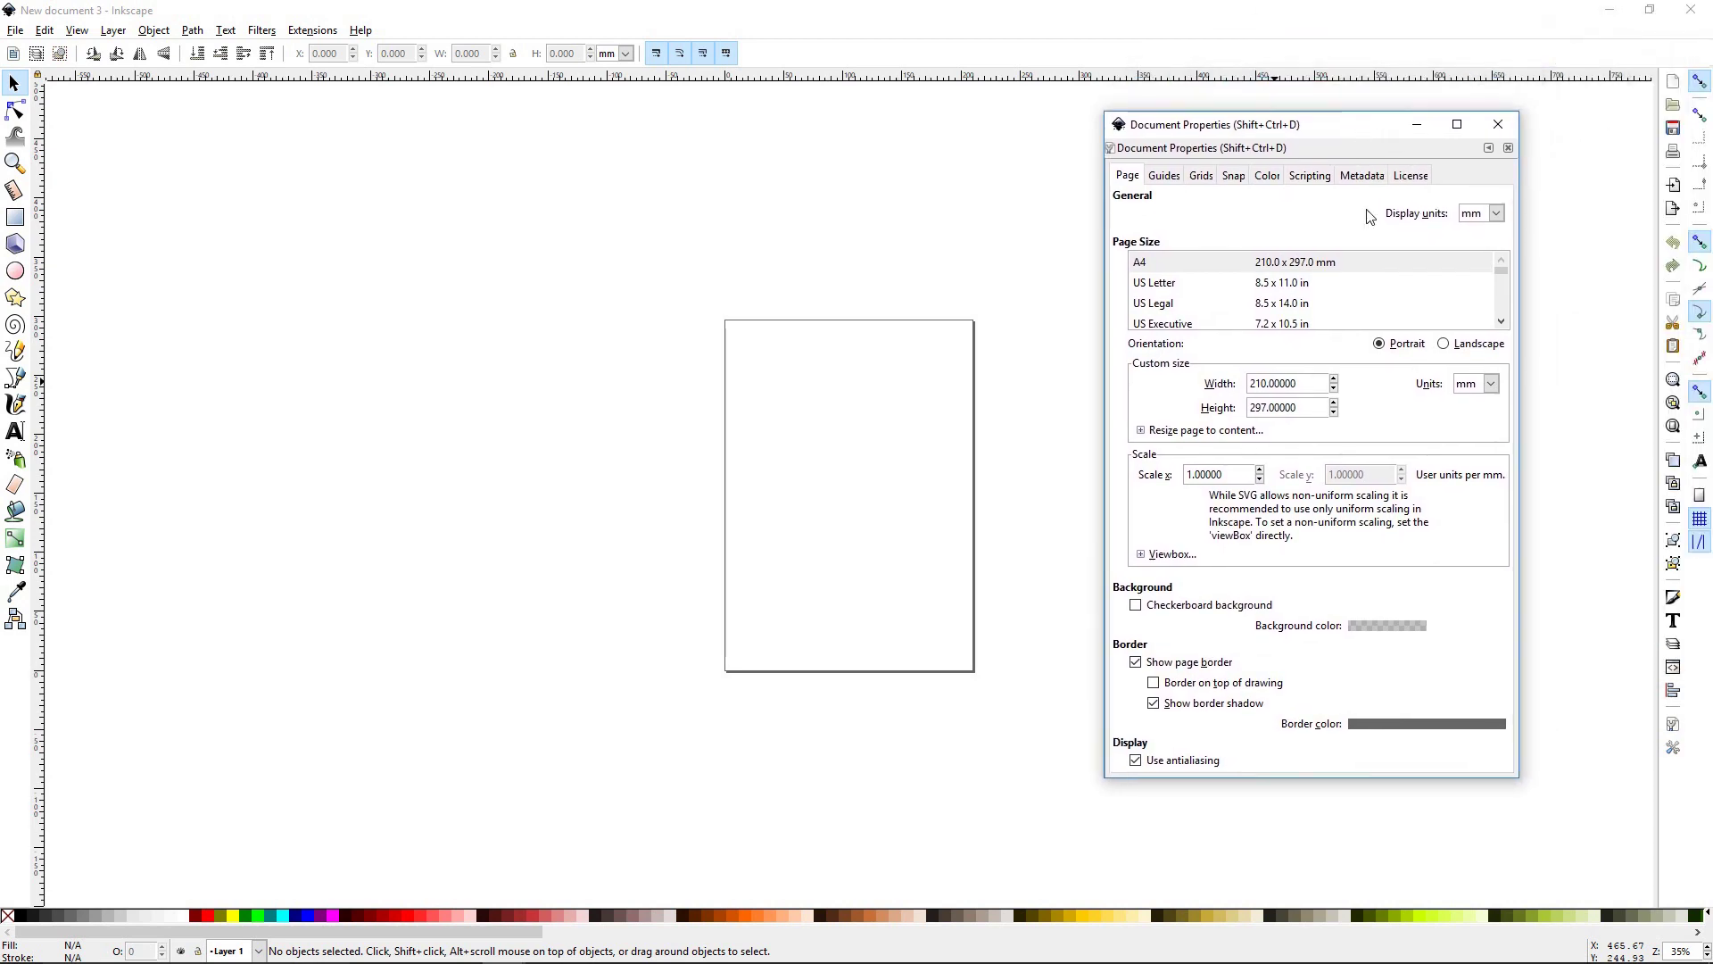
{"action": "left_click", "coordinate": [1283, 285]}
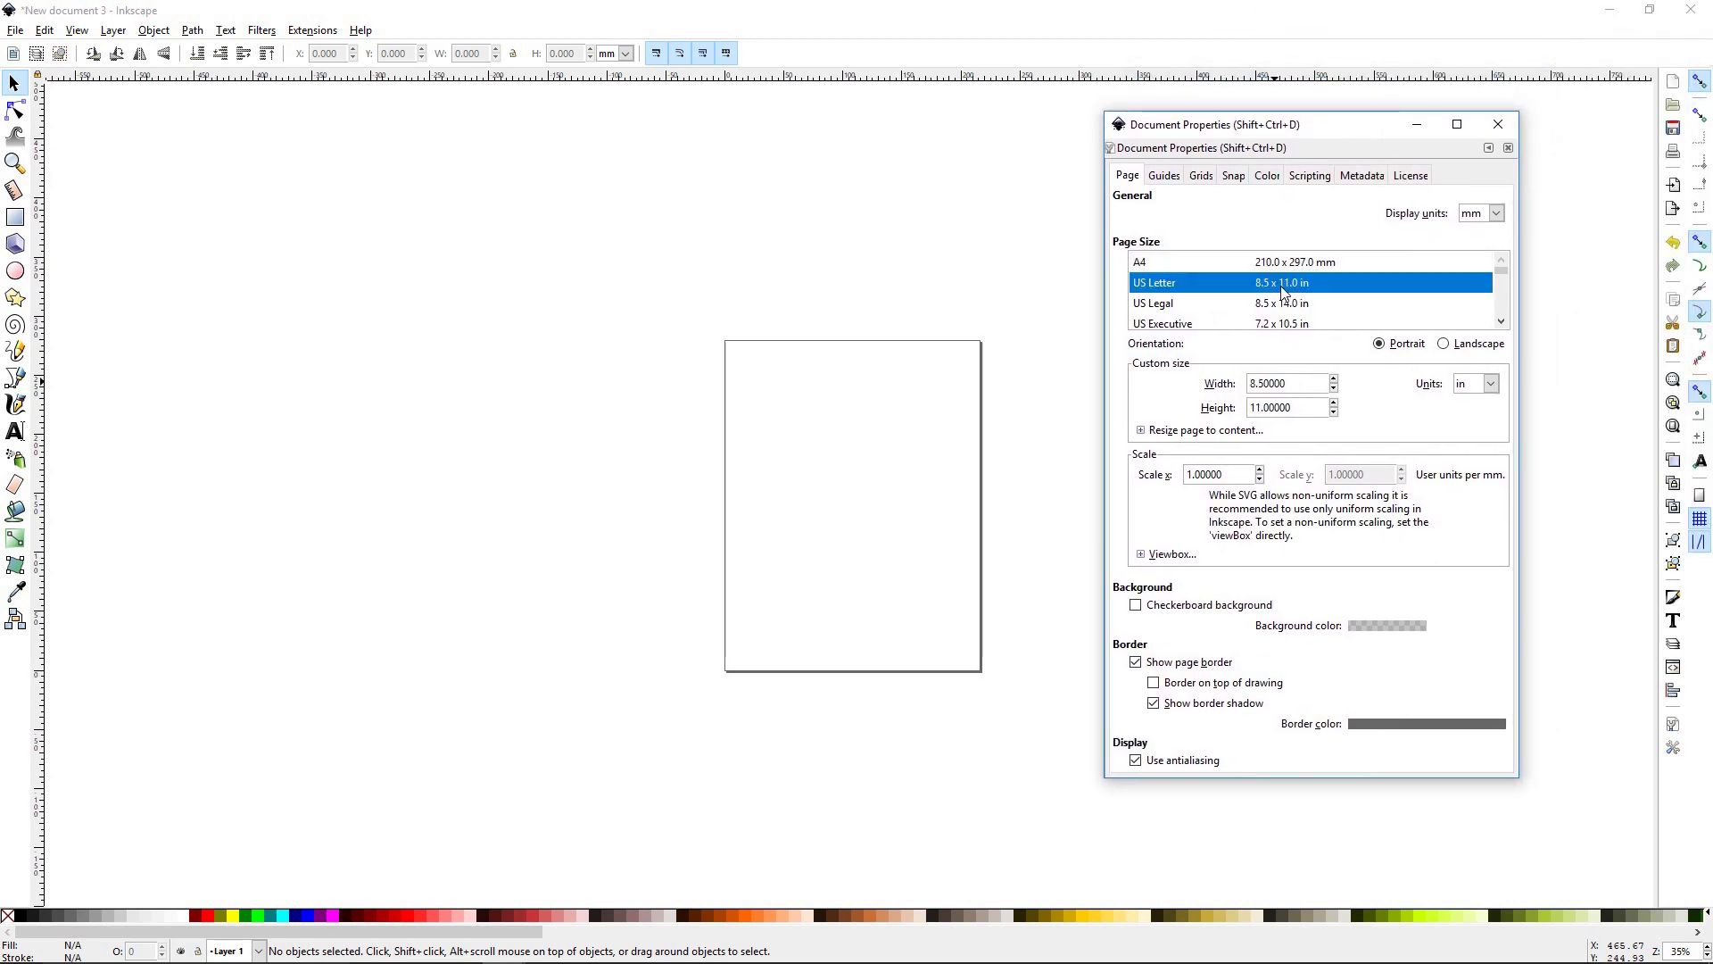
{"action": "left_click", "coordinate": [1443, 344]}
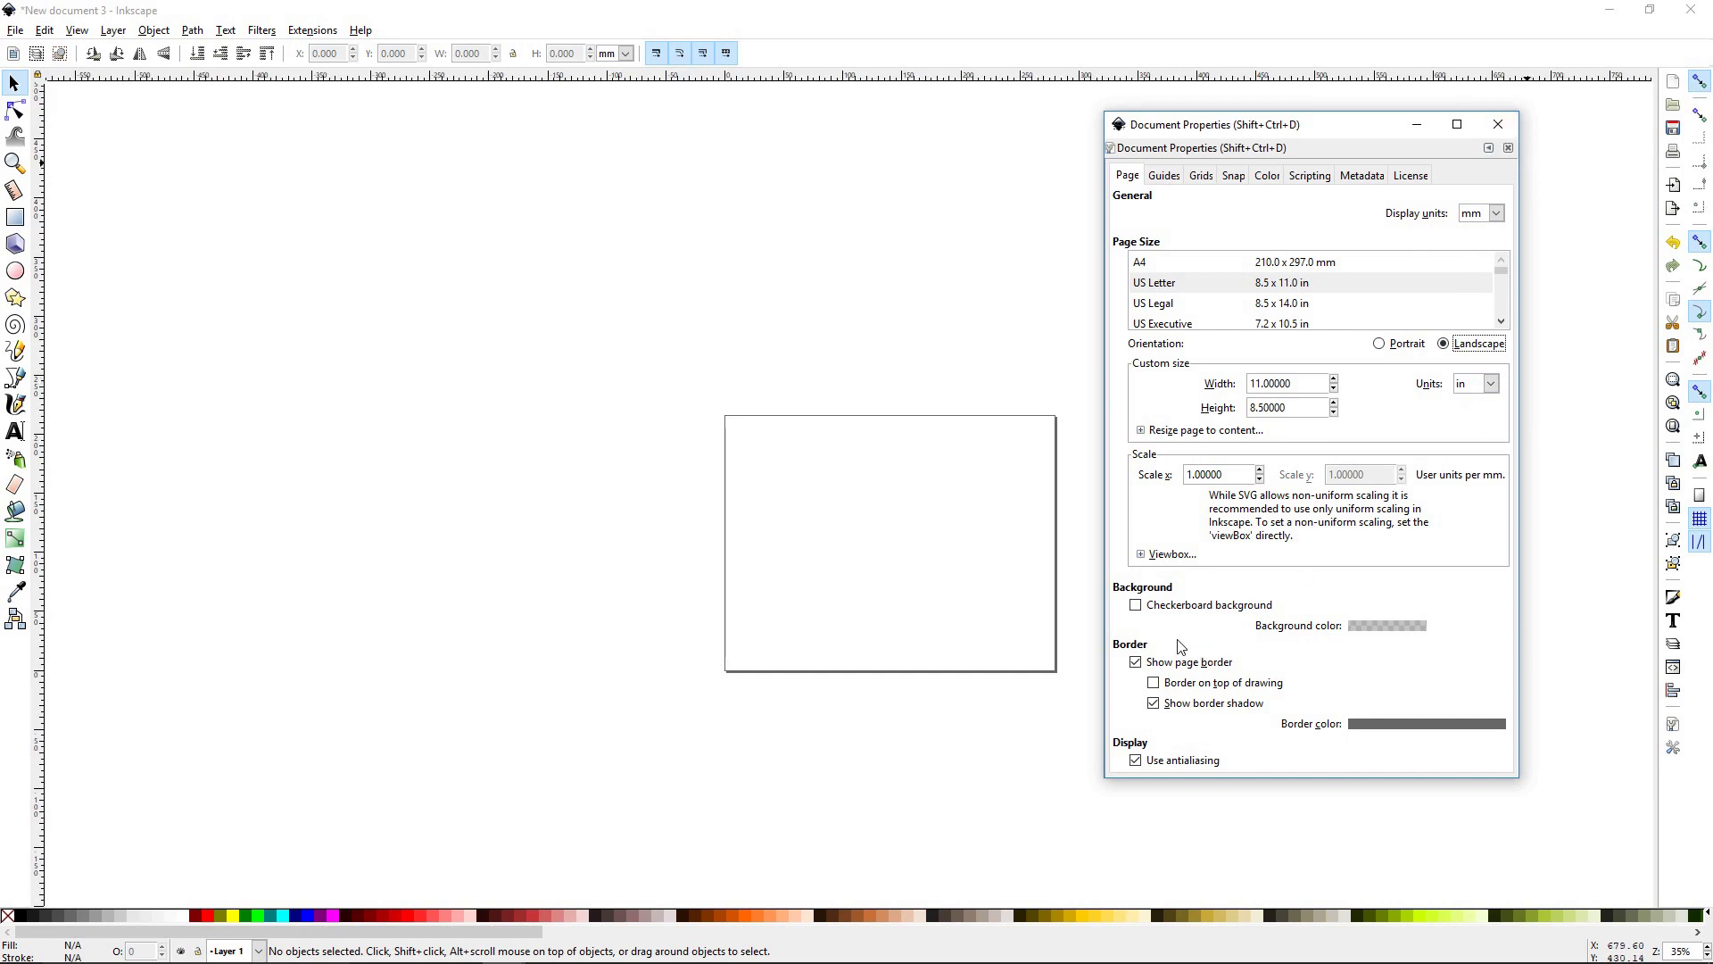
{"action": "left_click", "coordinate": [1499, 126]}
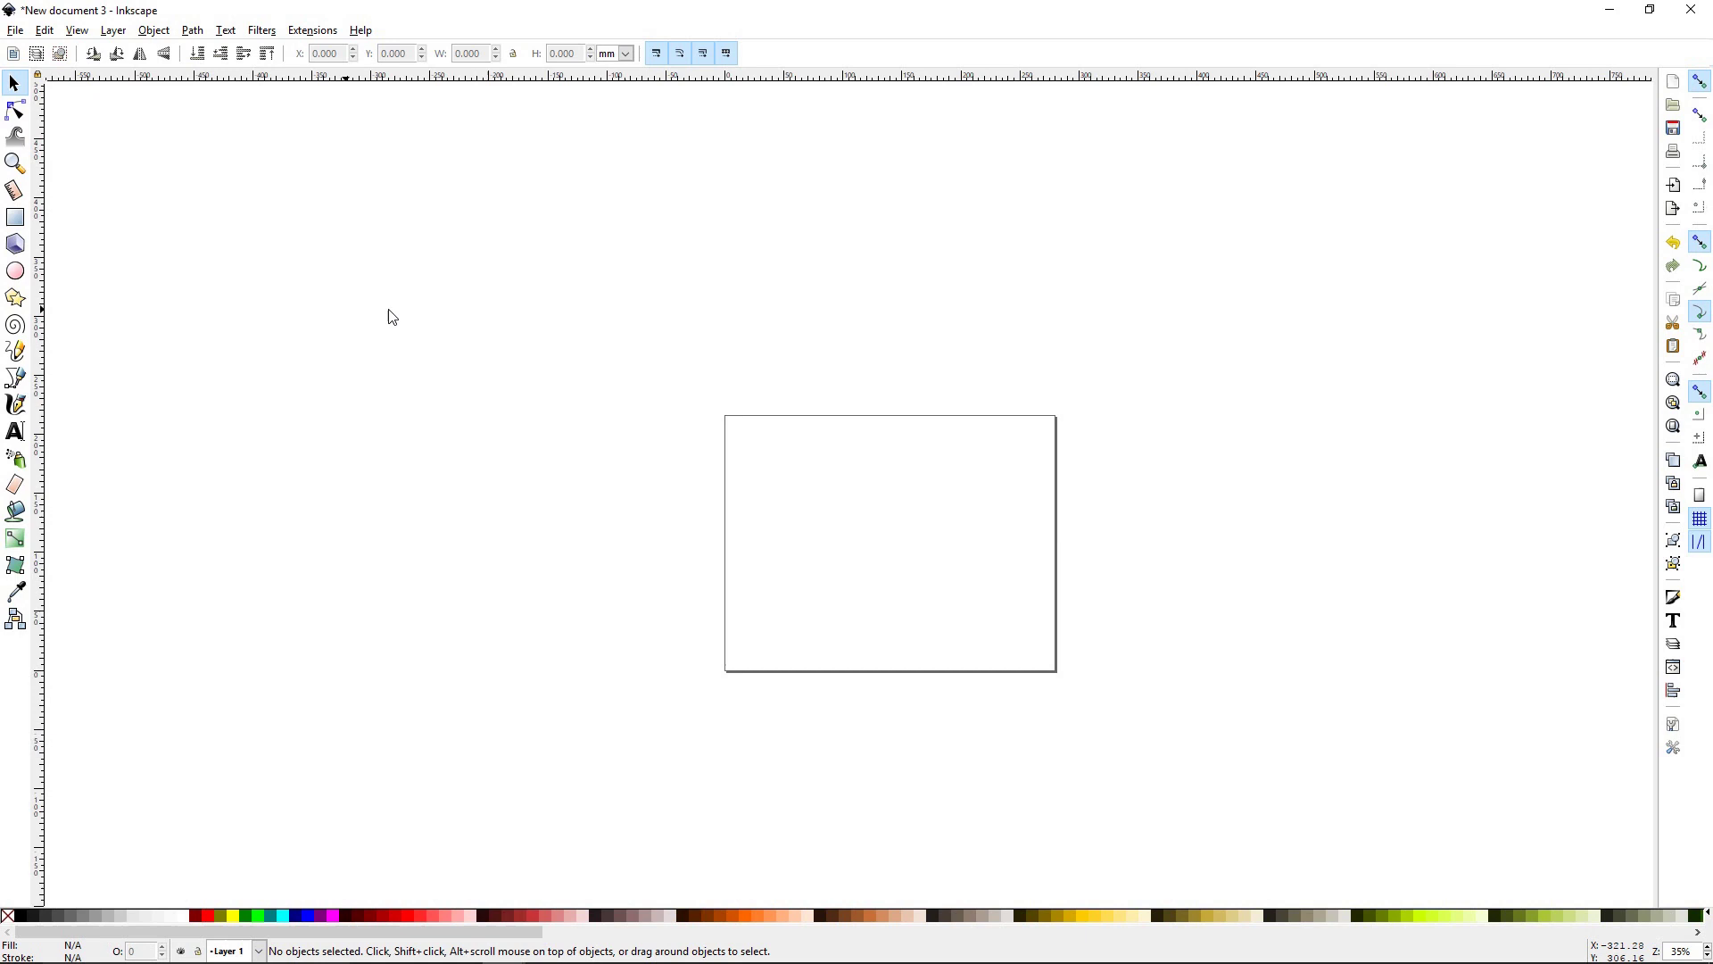
Draw a 211.667 × 169.333 mm rectangle at the page's top-left with black fill and blue stroke.
{"action": "left_click", "coordinate": [14, 219]}
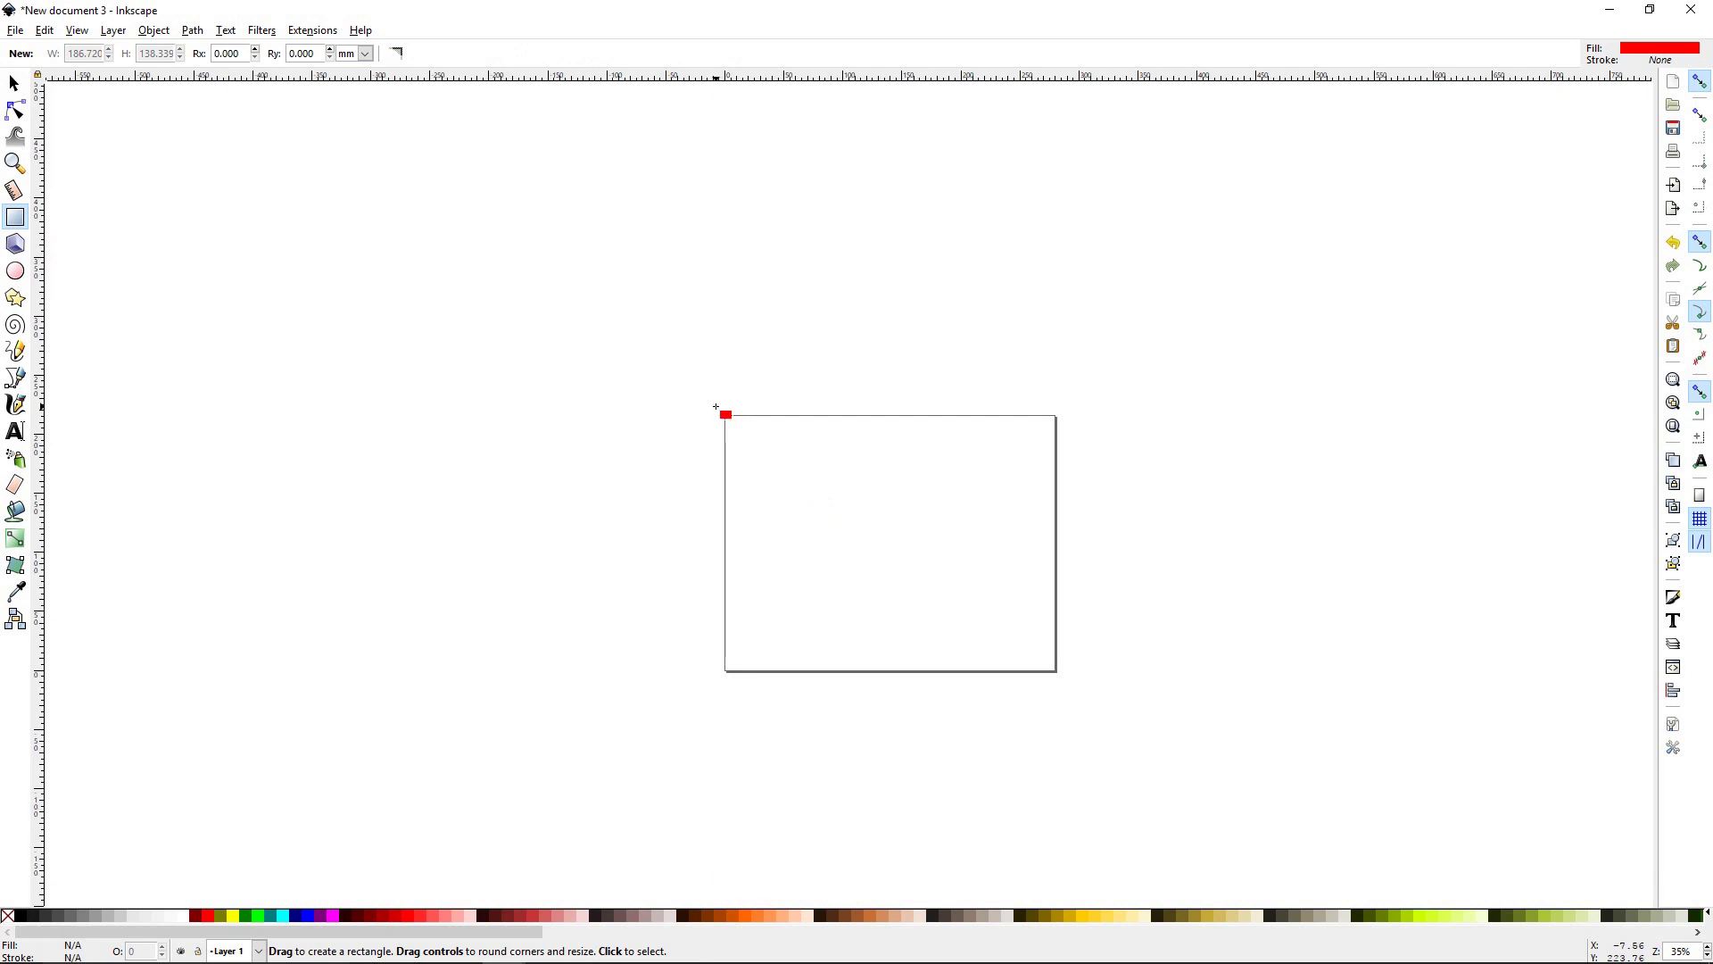
{"action": "left_click_drag", "start_coordinate": [716, 406], "coordinate": [965, 606]}
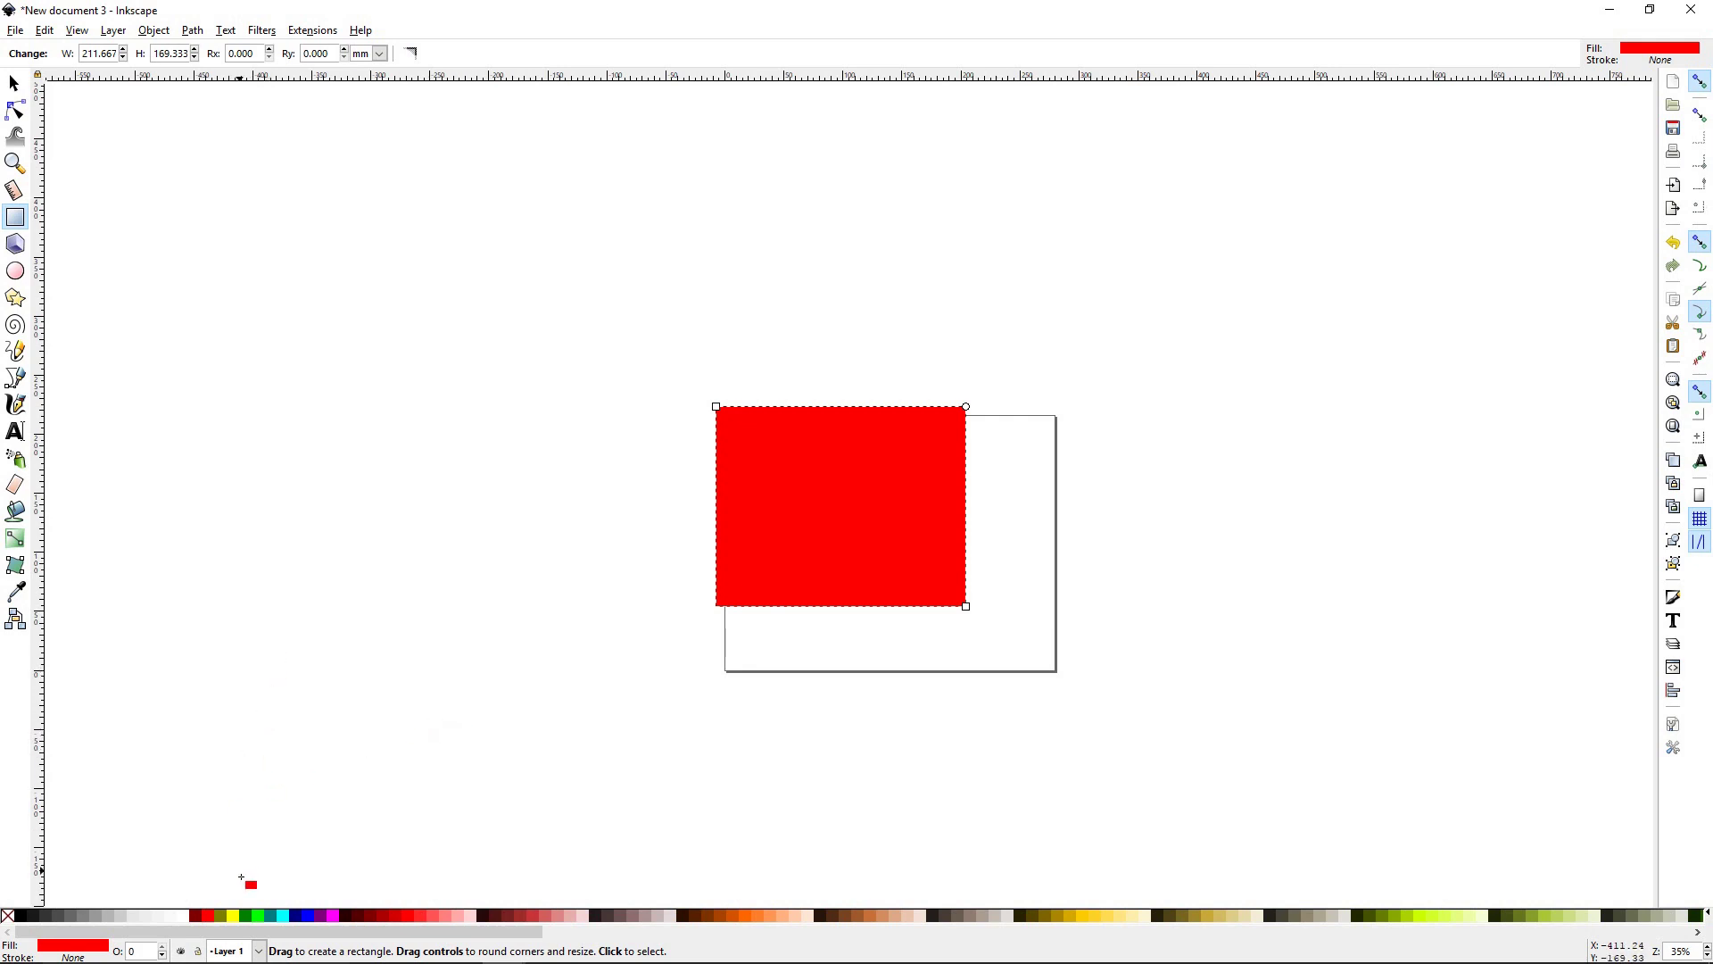
{"action": "left_click", "coordinate": [21, 919]}
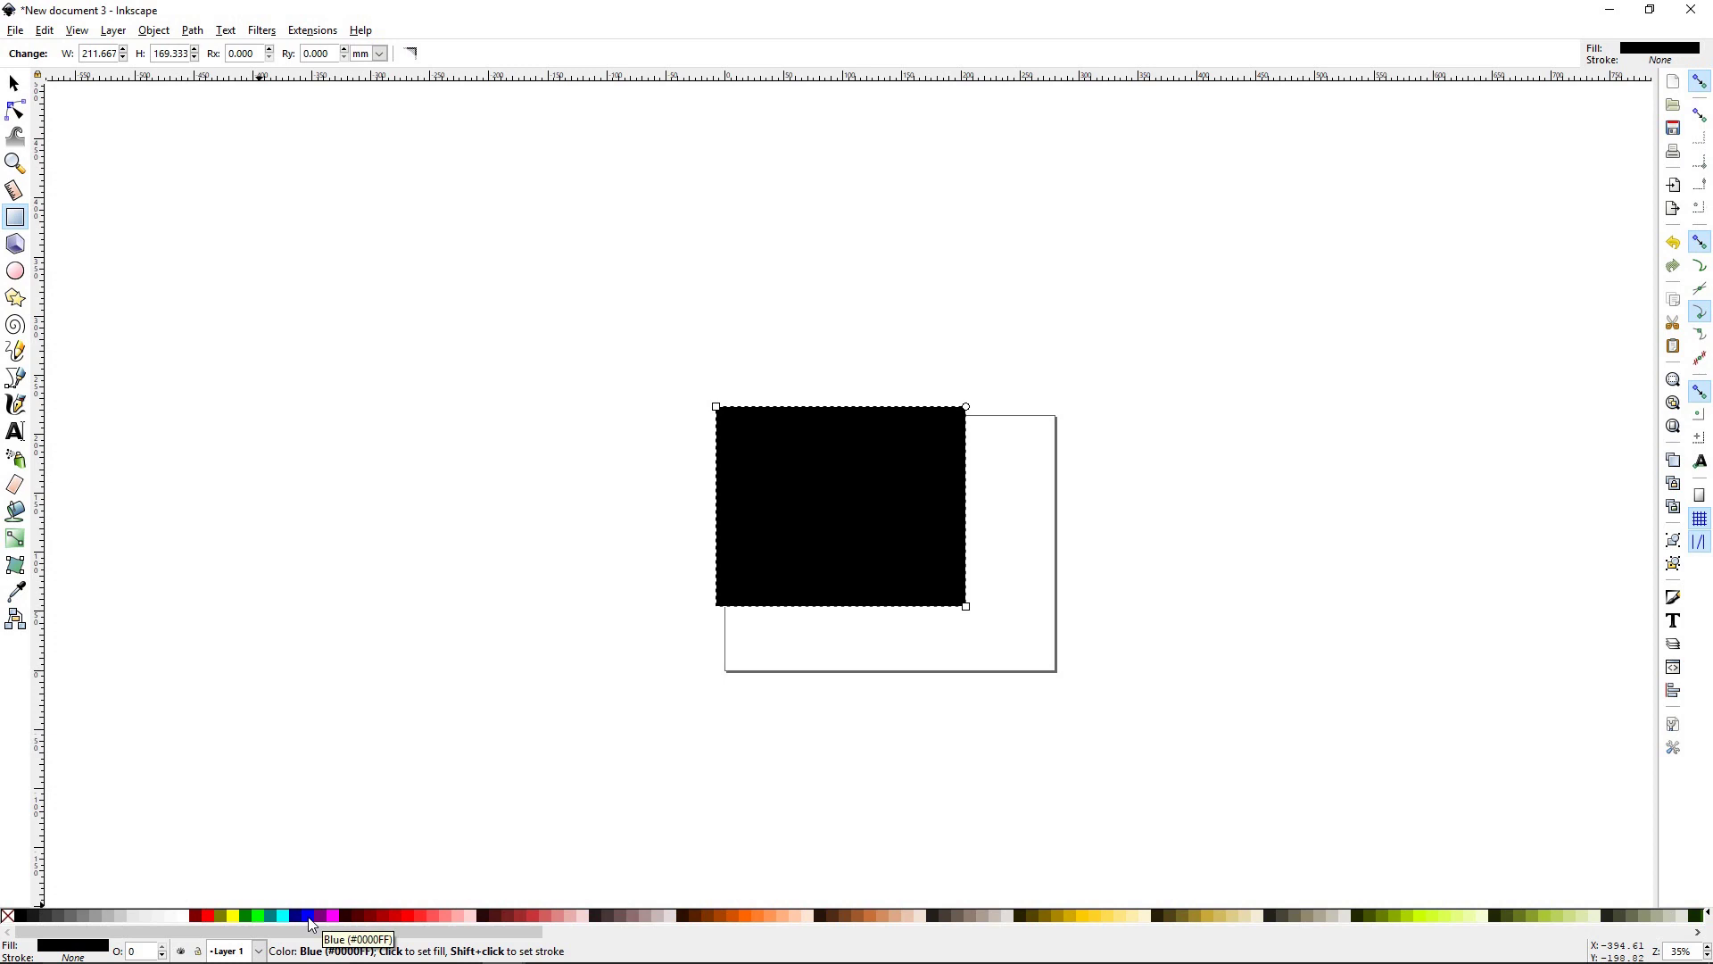
{"action": "key", "text": "shift"}
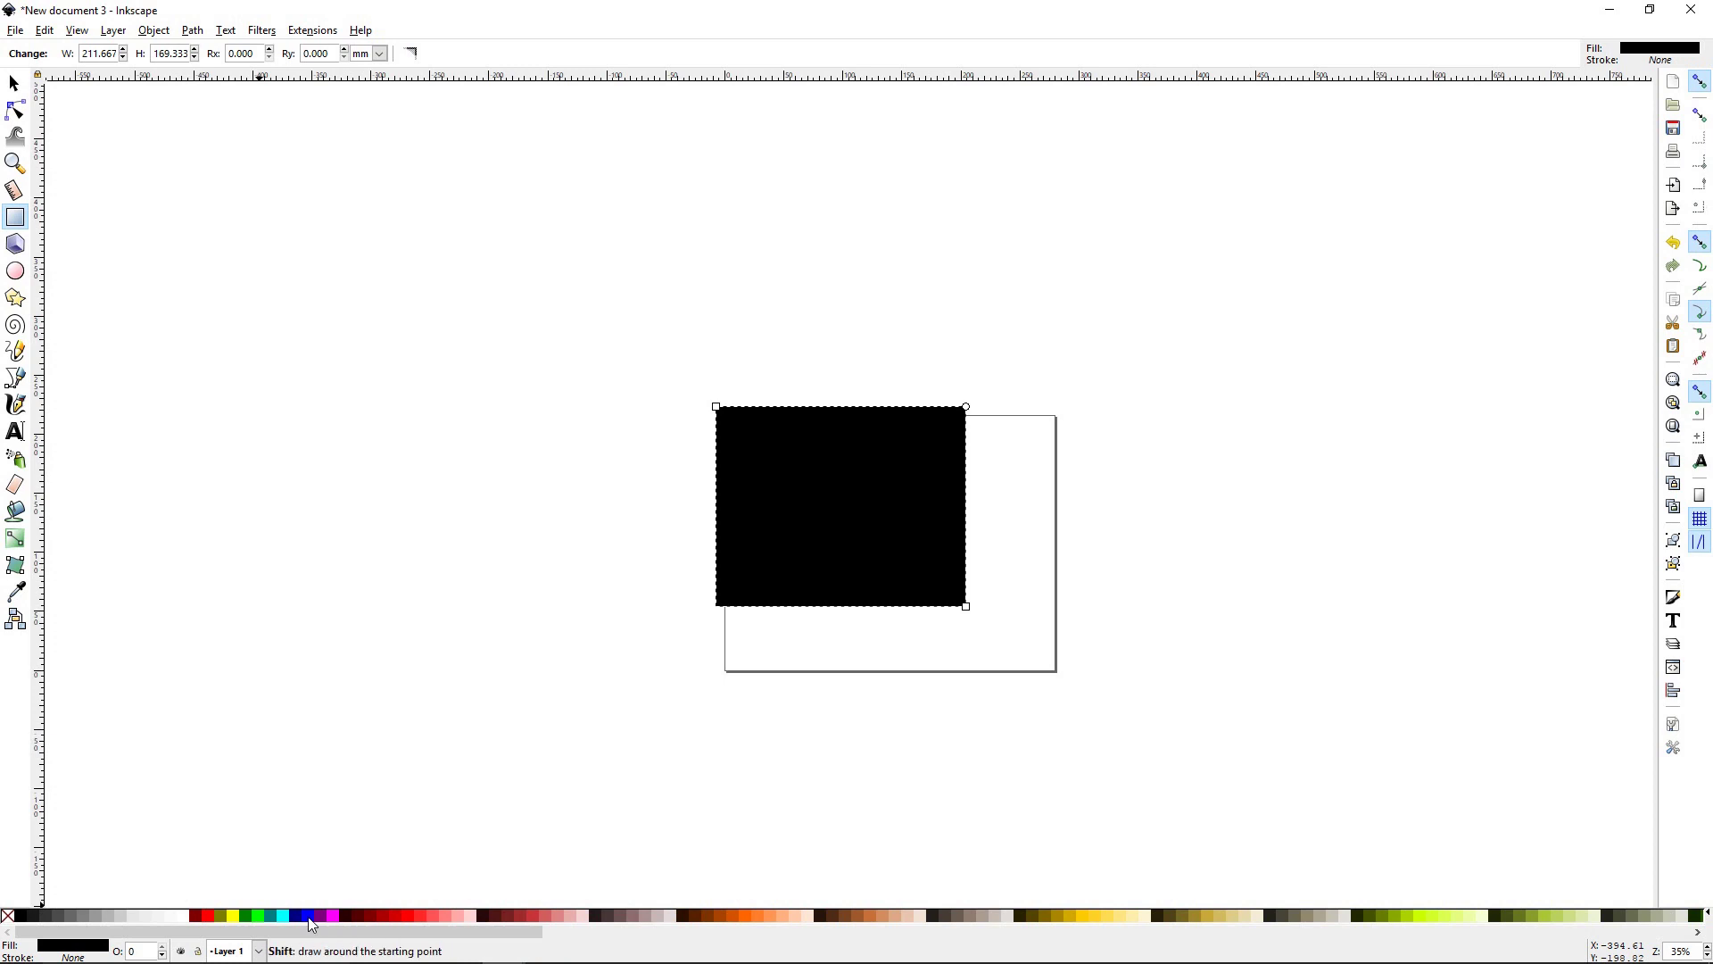
{"action": "left_click", "coordinate": [309, 917], "text": "shift"}
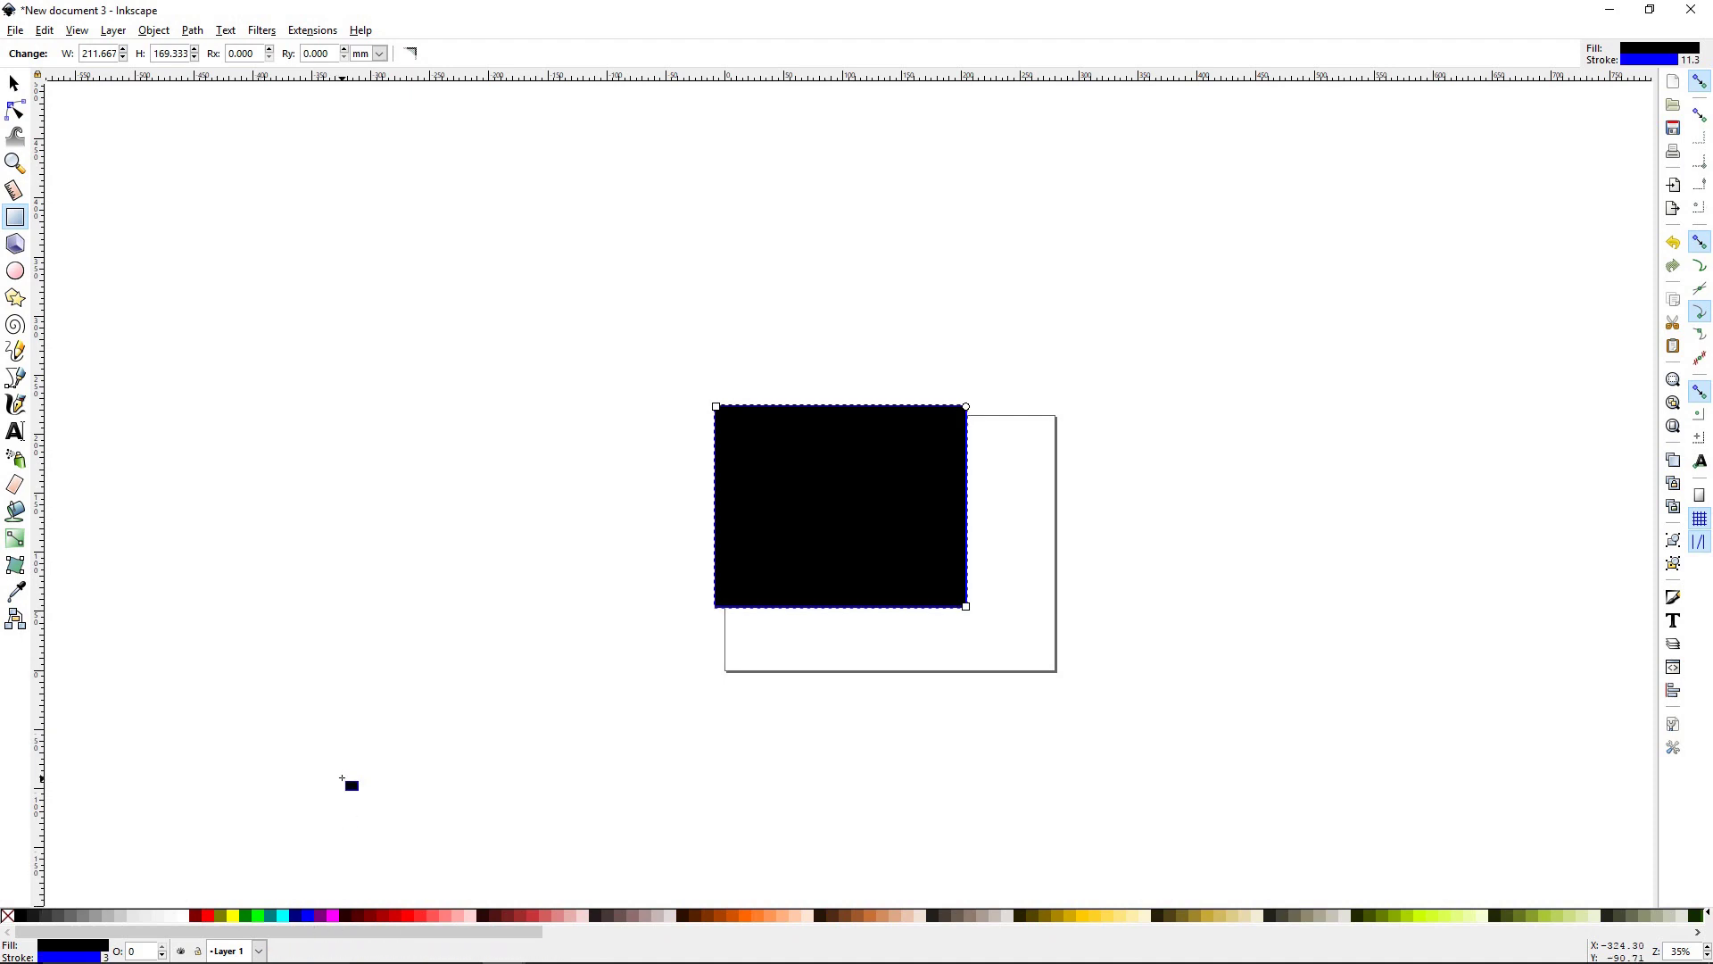
{"action": "mouse_move", "coordinate": [144, 371]}
{"action": "left_mouse_down"}
{"action": "mouse_move", "coordinate": [73, 953]}
{"action": "mouse_move", "coordinate": [230, 655]}
{"action": "mouse_move", "coordinate": [514, 449]}
{"action": "mouse_move", "coordinate": [832, 357]}
{"action": "mouse_move", "coordinate": [1399, 121]}
{"action": "left_mouse_up"}
Show the rectangle's Stroke style settings in Fill and Stroke, revealing its 3 mm width.
{"action": "left_click", "coordinate": [73, 953]}
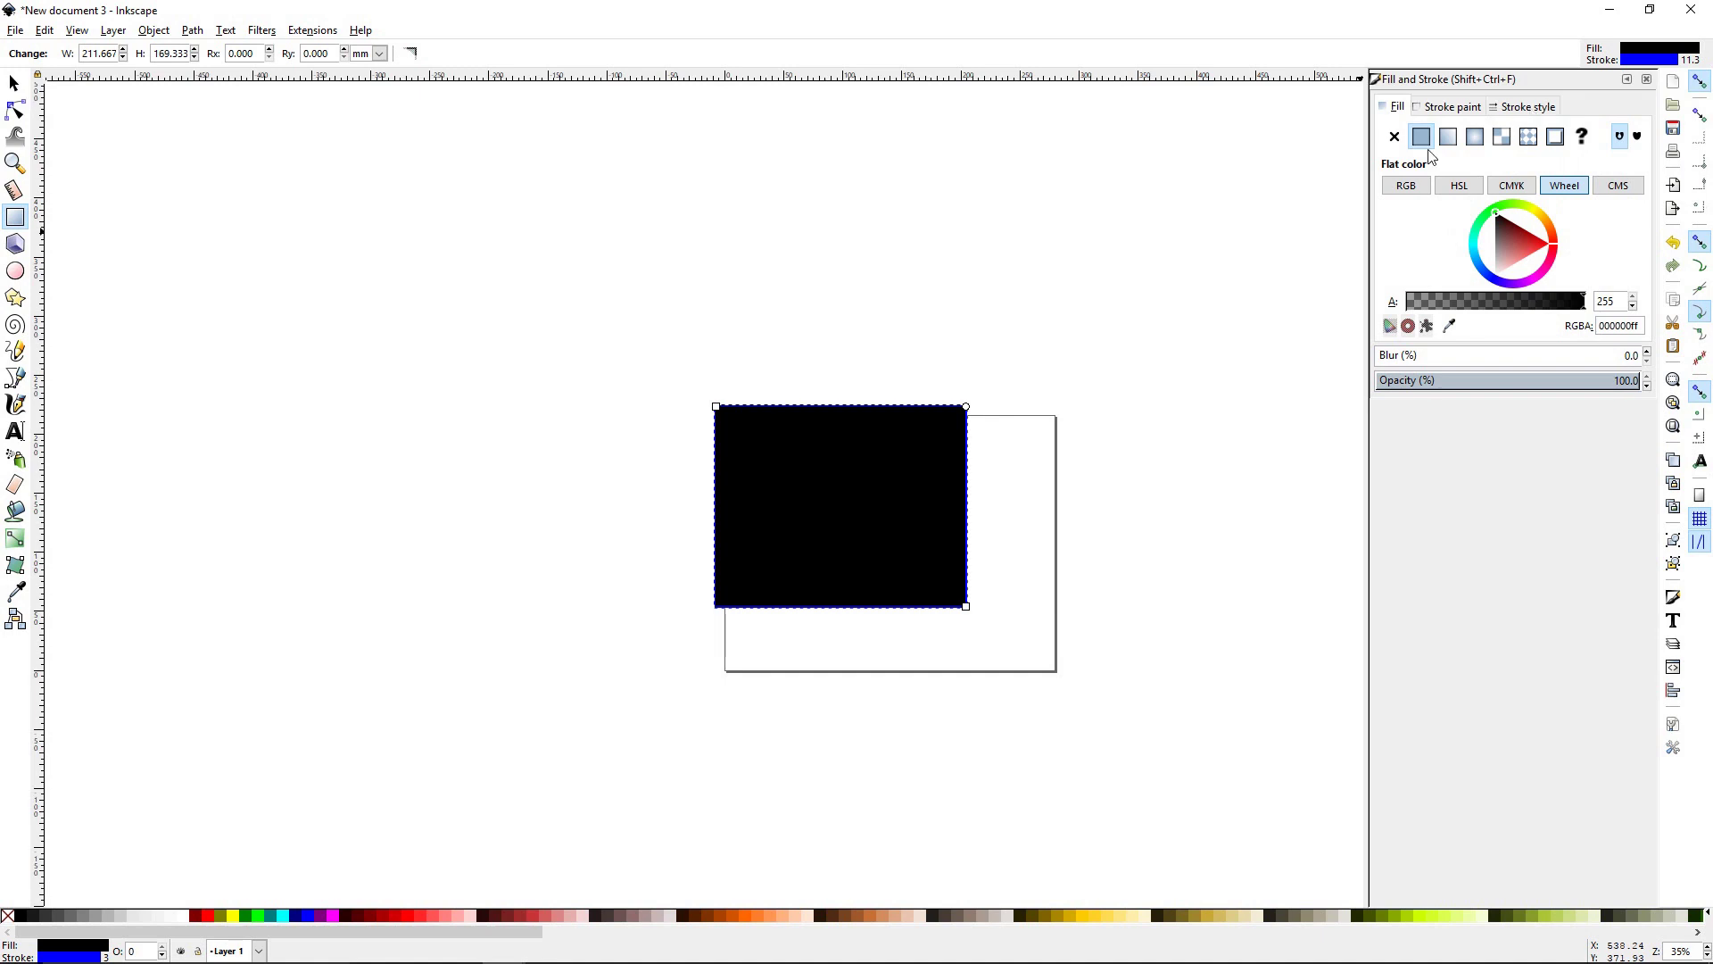
{"action": "left_click", "coordinate": [1528, 108]}
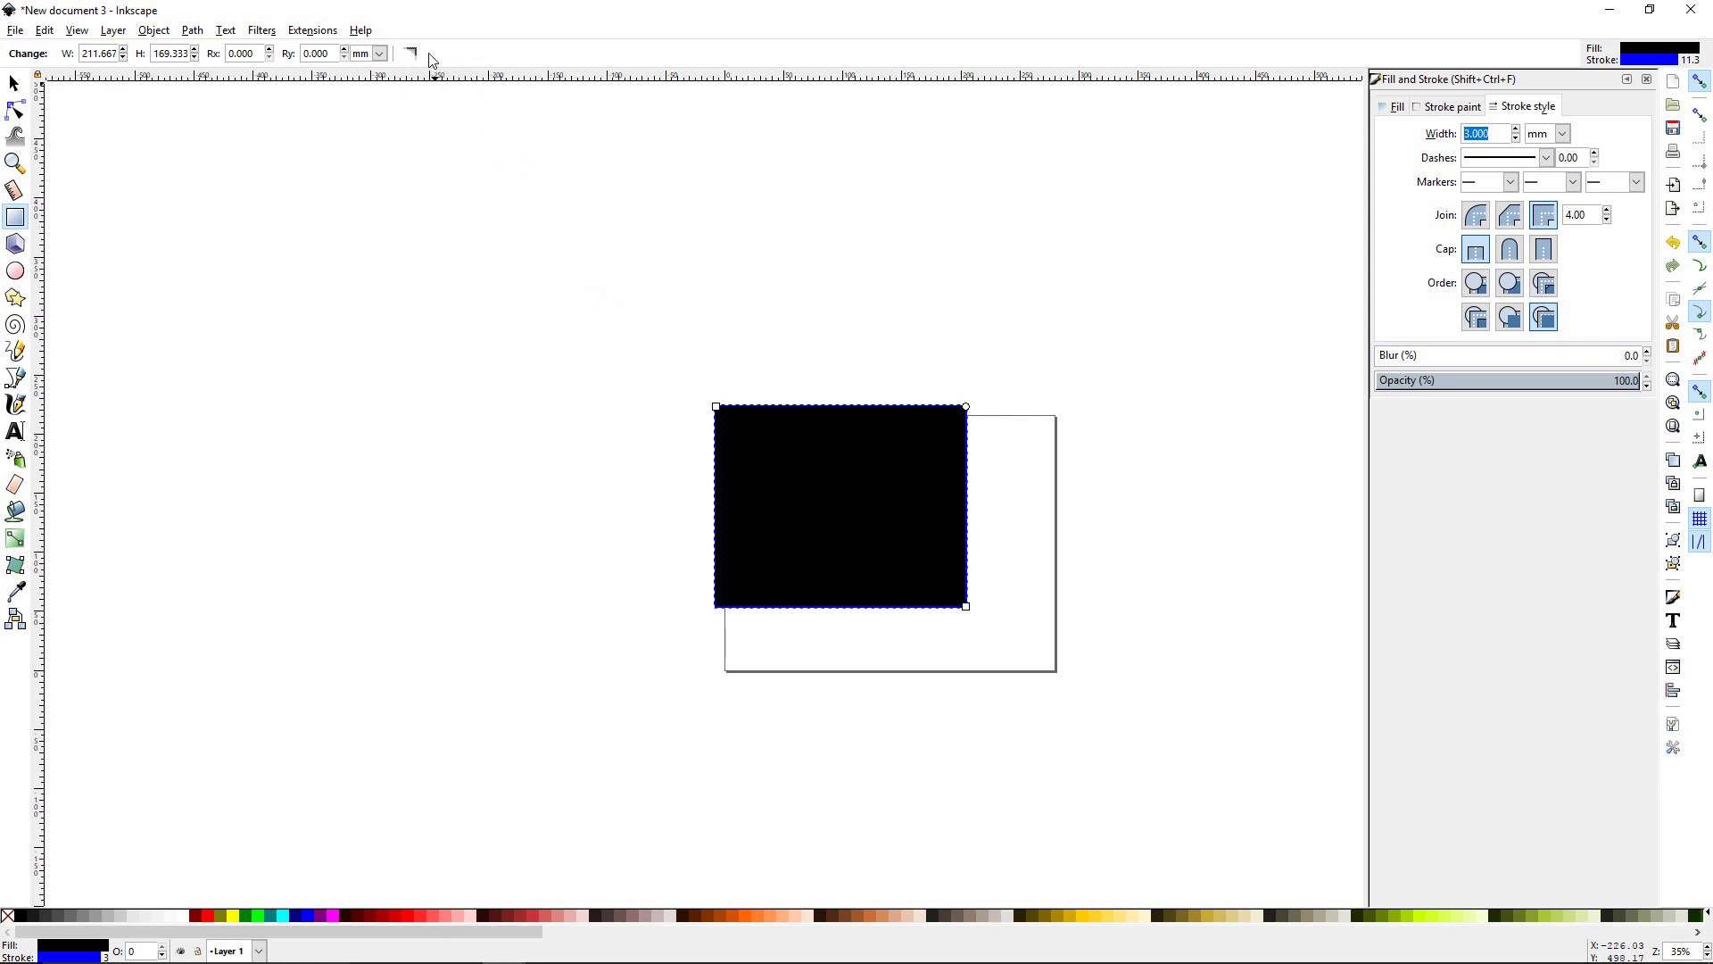
Switch toolbar units to inches, size the rectangle to 11 × 8.5 in, and move it left of the page.
{"action": "left_click", "coordinate": [88, 56]}
{"action": "left_click_drag", "start_coordinate": [85, 57], "coordinate": [119, 58]}
{"action": "left_click", "coordinate": [389, 55]}
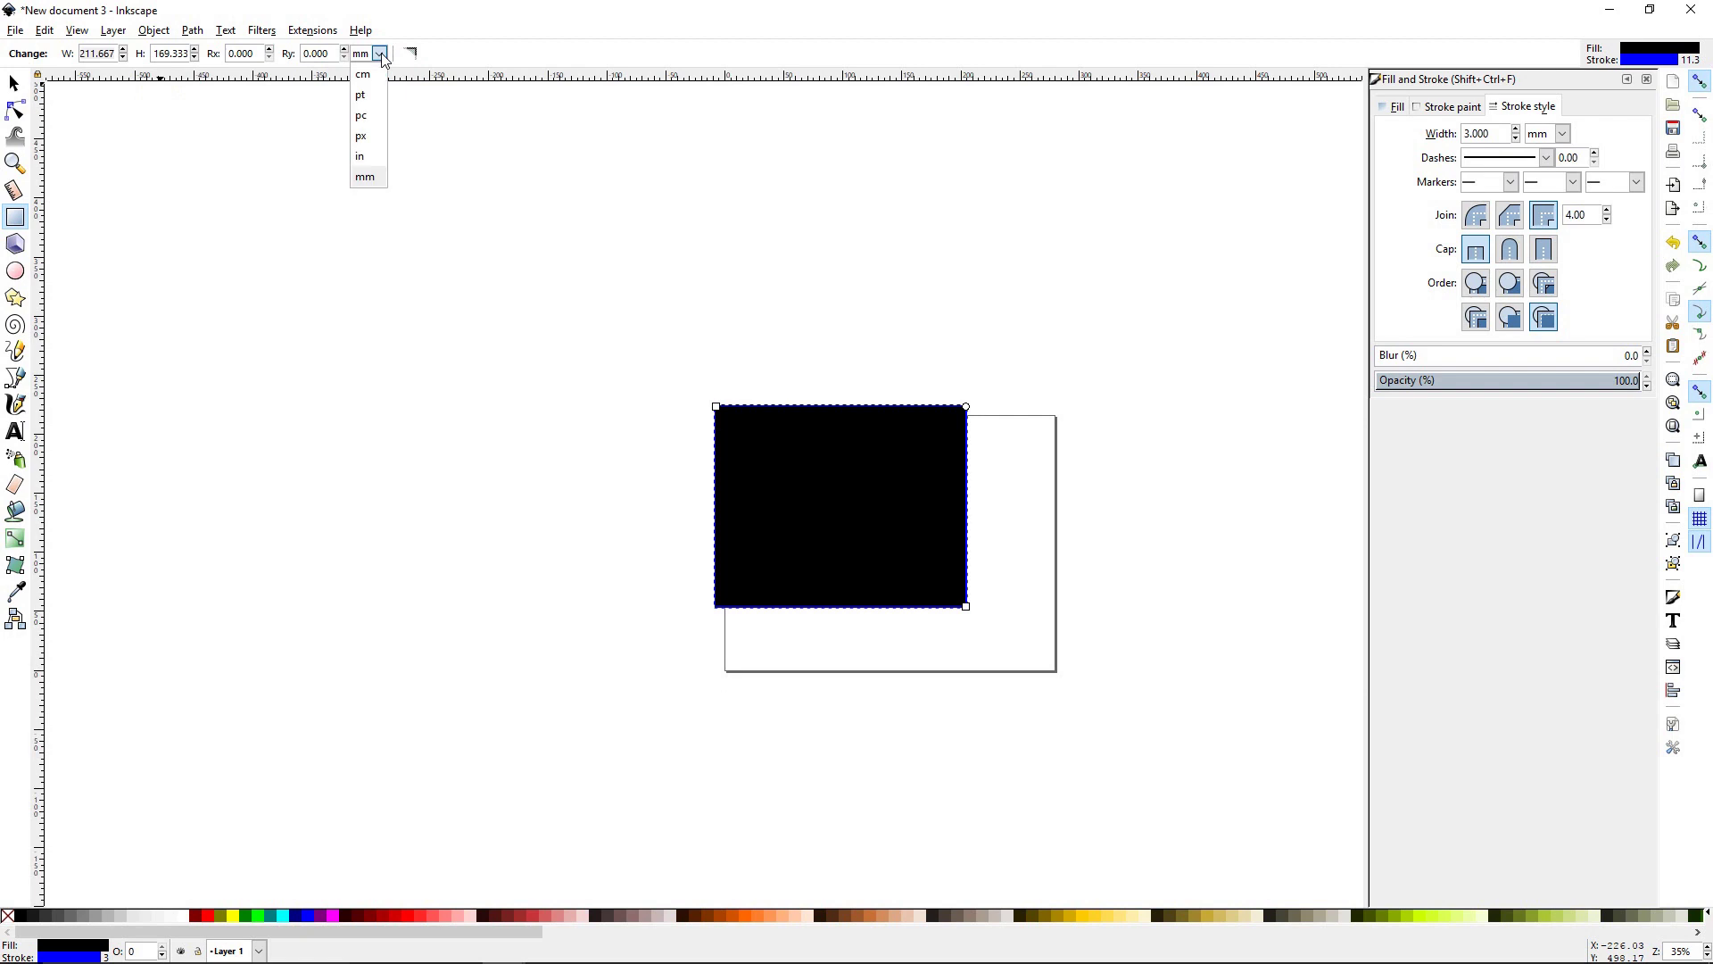
{"action": "left_click", "coordinate": [370, 178]}
{"action": "left_click_drag", "start_coordinate": [83, 53], "coordinate": [114, 65]}
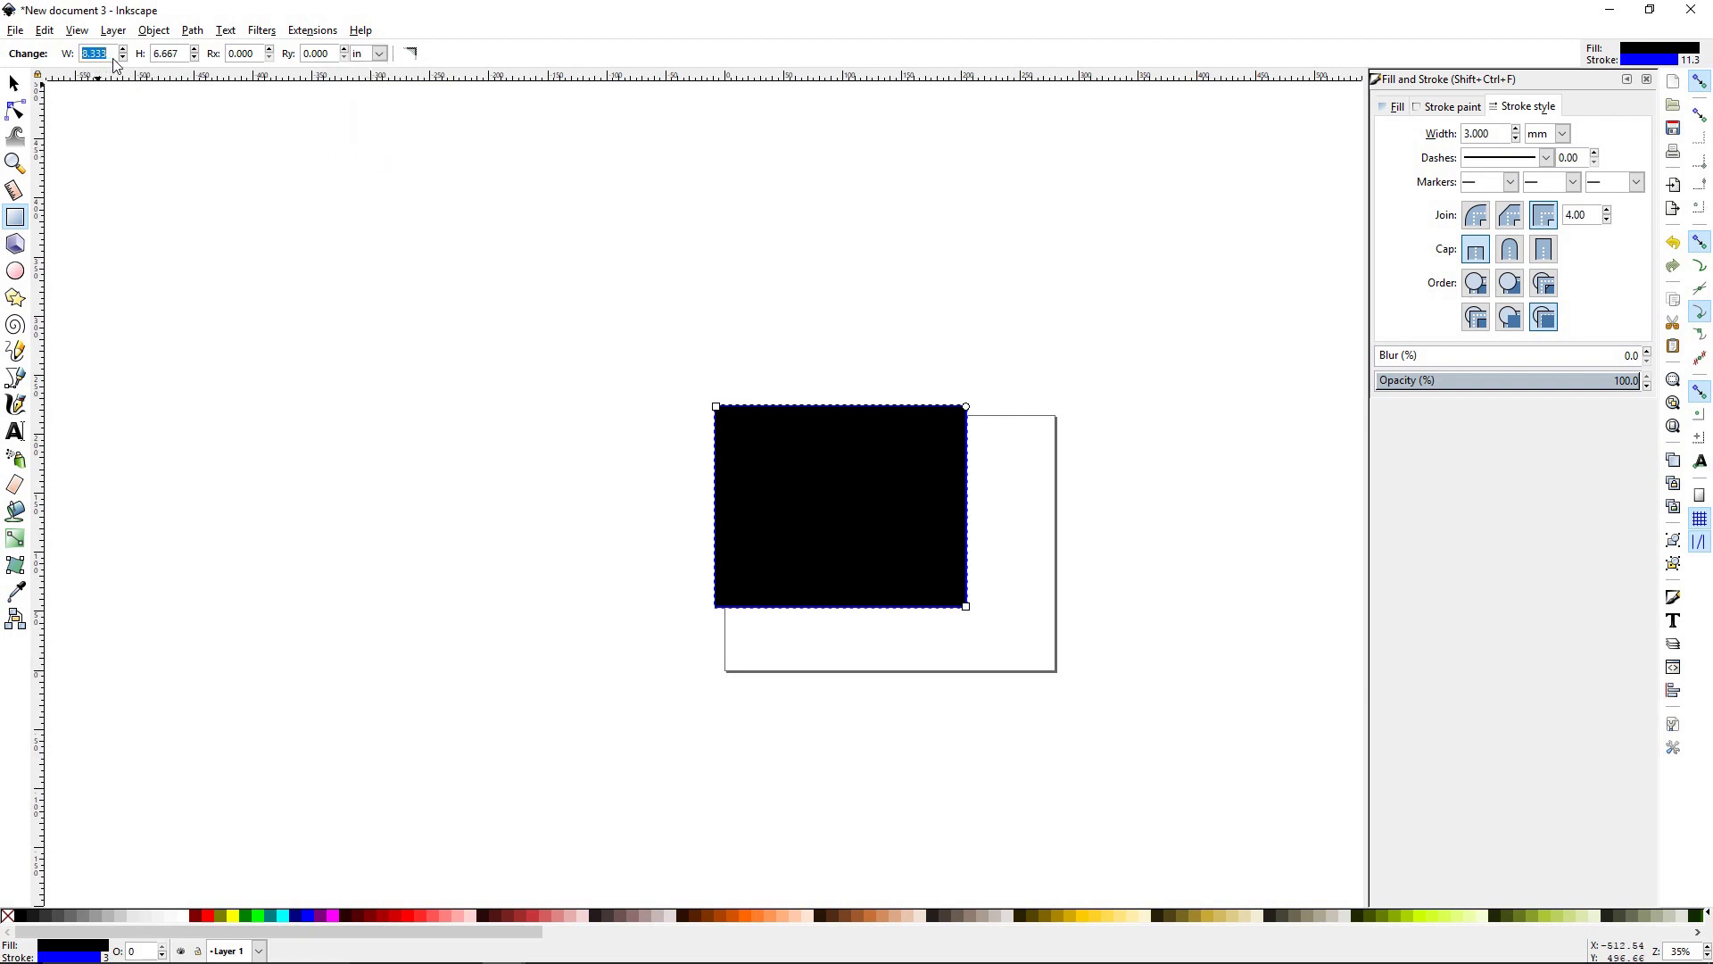
{"action": "type", "text": "11"}
{"action": "key", "text": "Tab"}
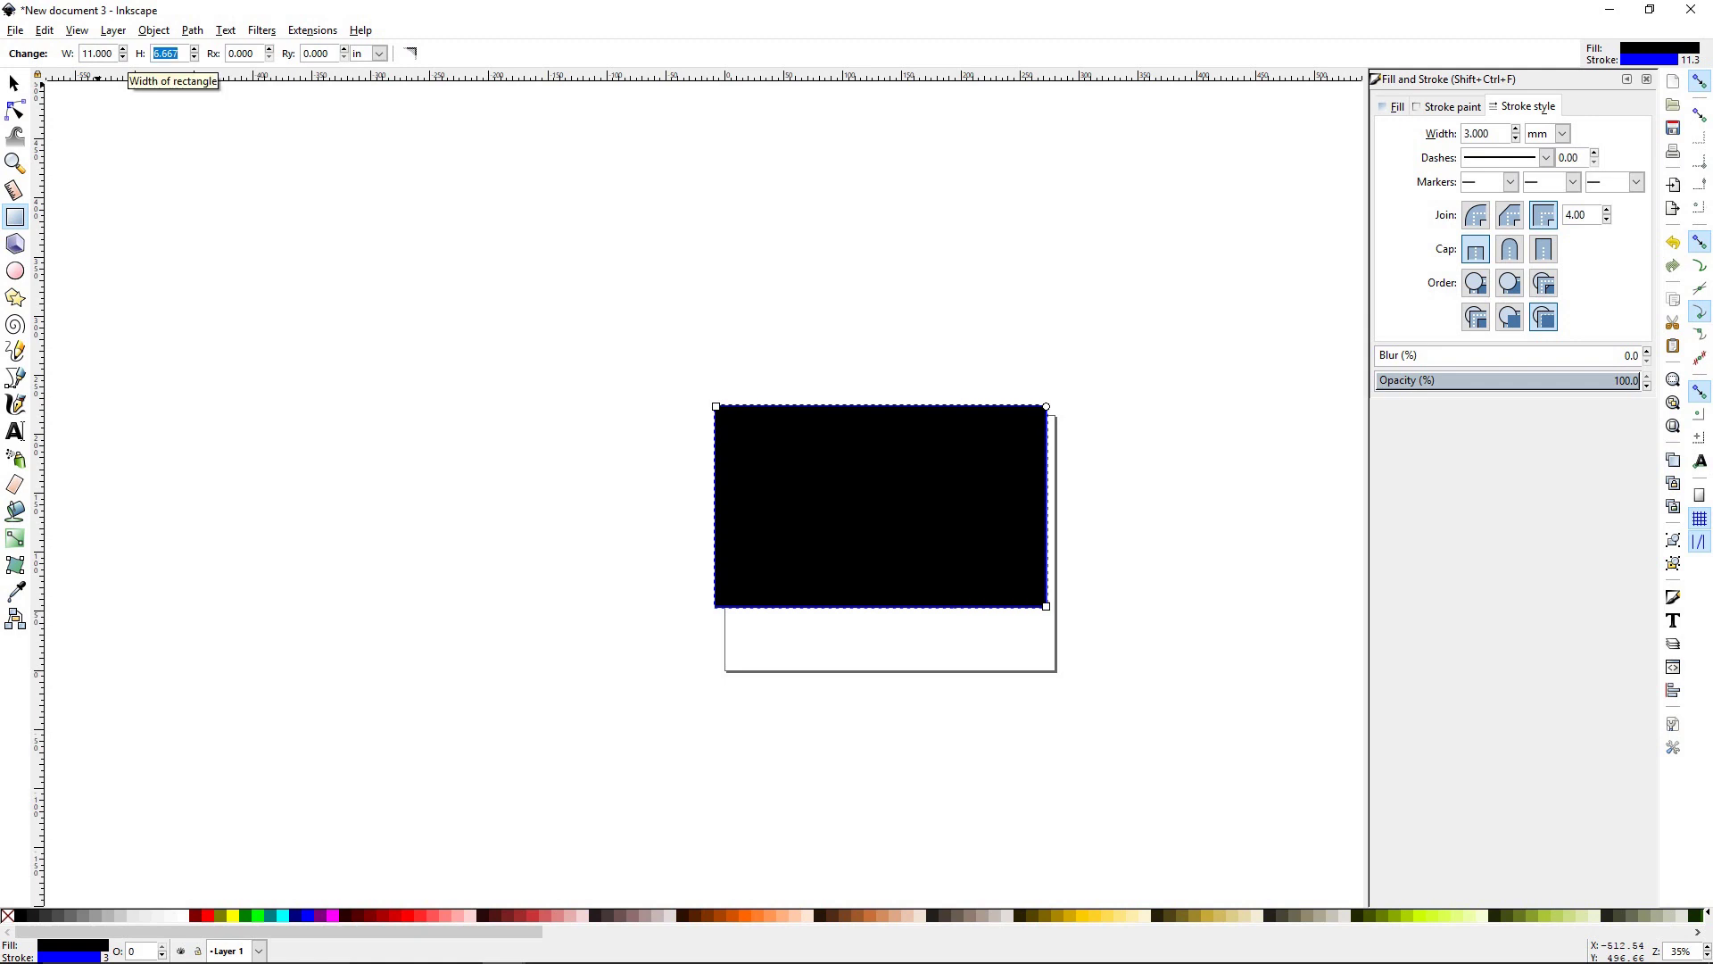
{"action": "type", "text": "8.5"}
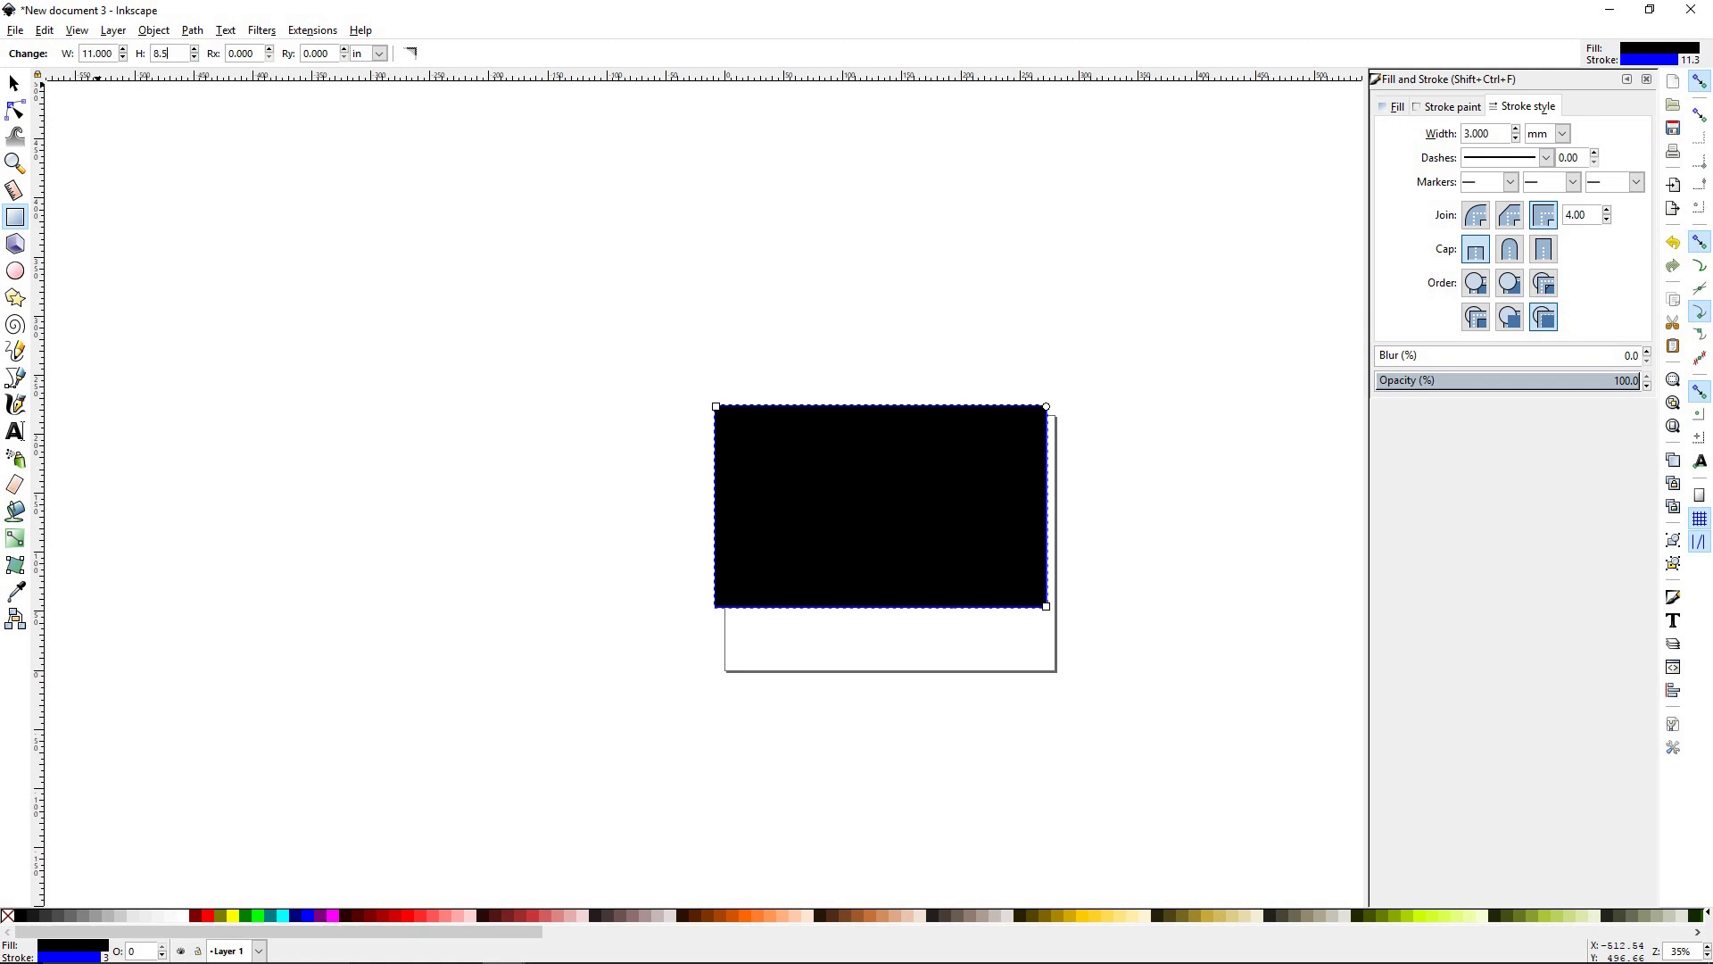
{"action": "key", "text": "Return"}
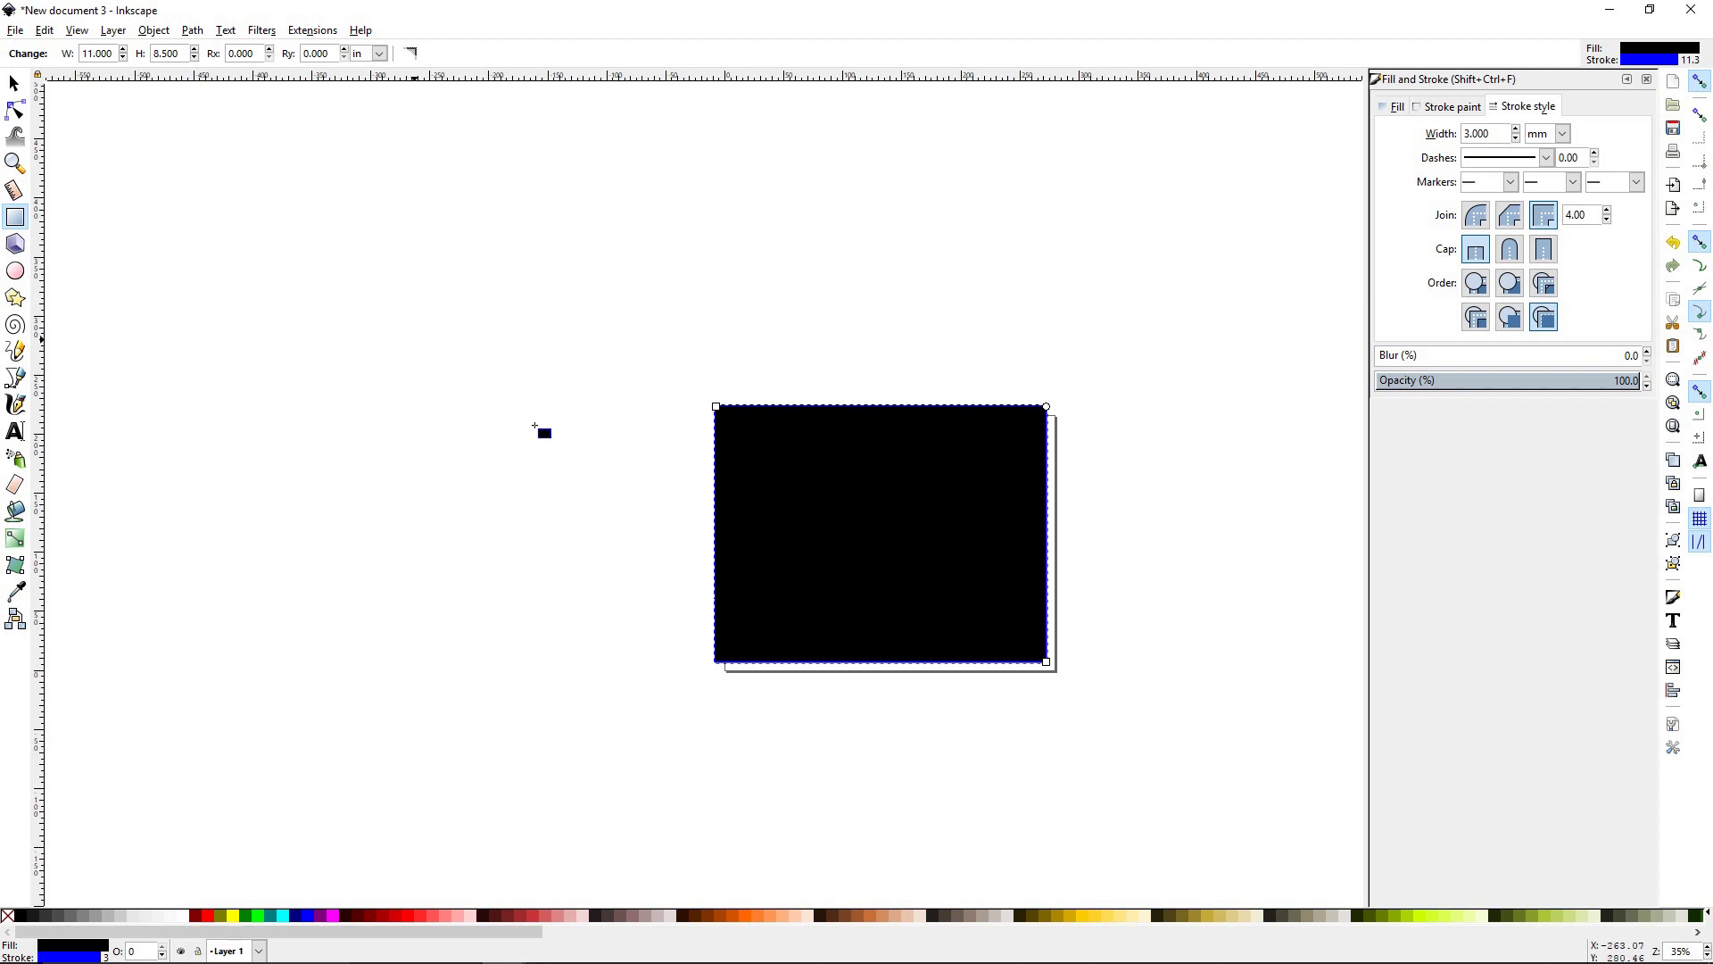
{"action": "left_click", "coordinate": [14, 83]}
{"action": "left_click_drag", "start_coordinate": [864, 496], "coordinate": [505, 403]}
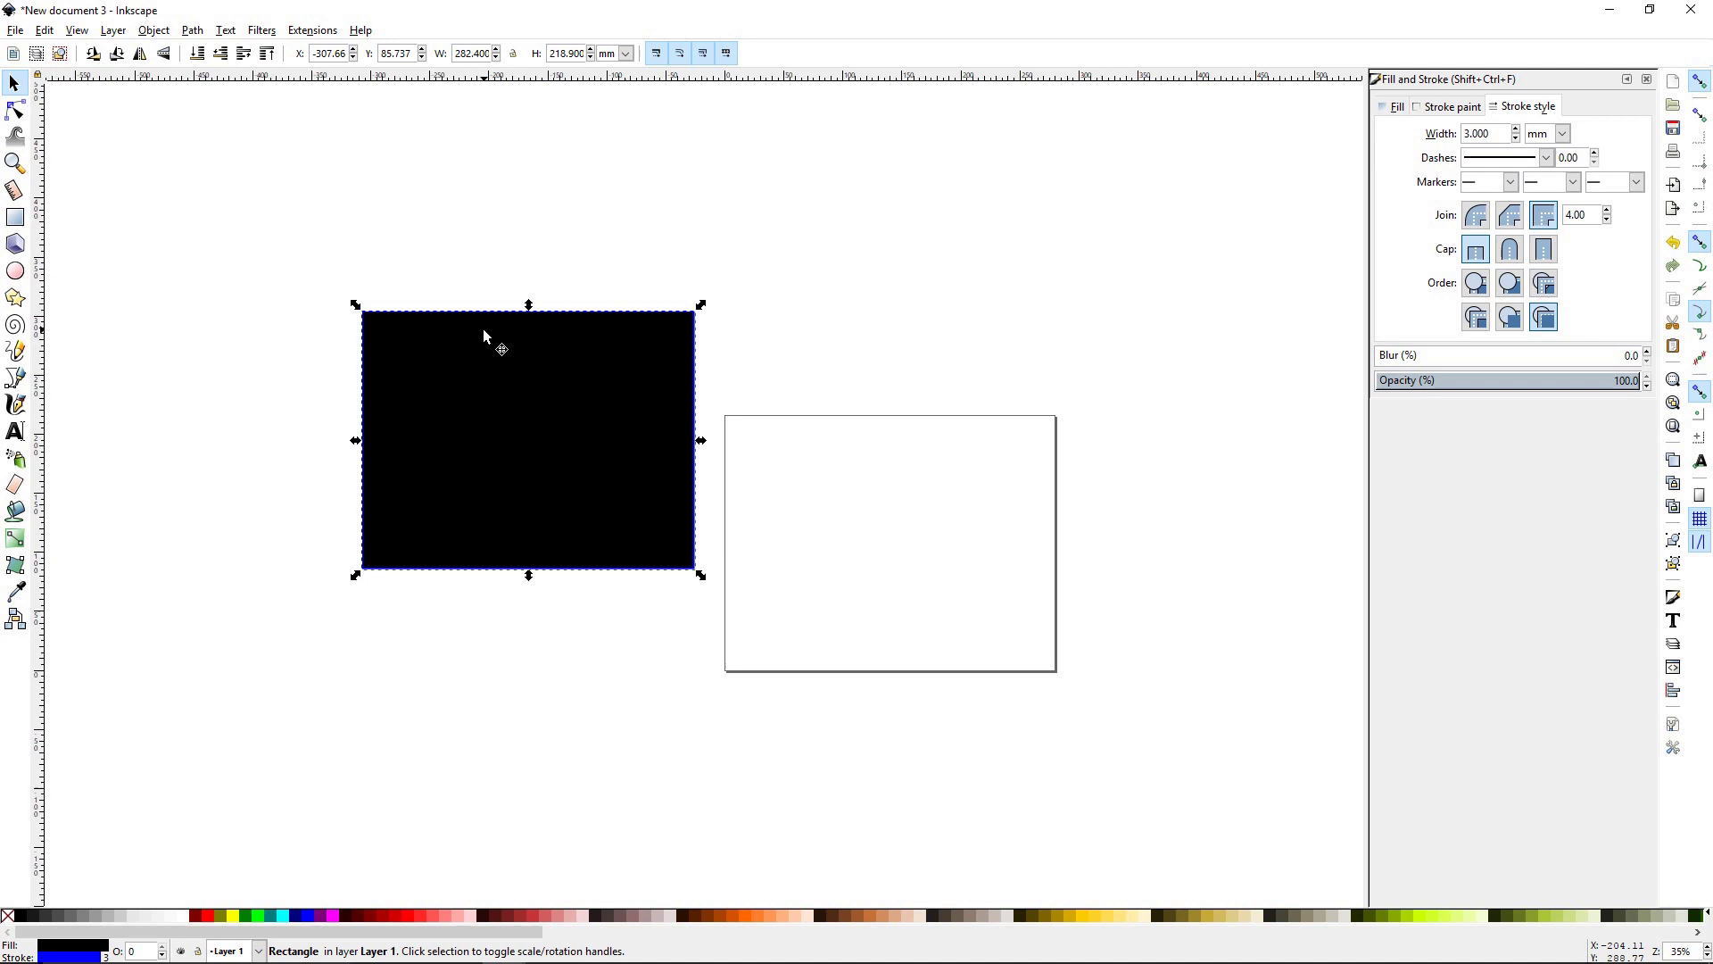
Centre the rectangle horizontally and vertically on the page with Align and Distribute.
{"action": "left_click", "coordinate": [154, 31]}
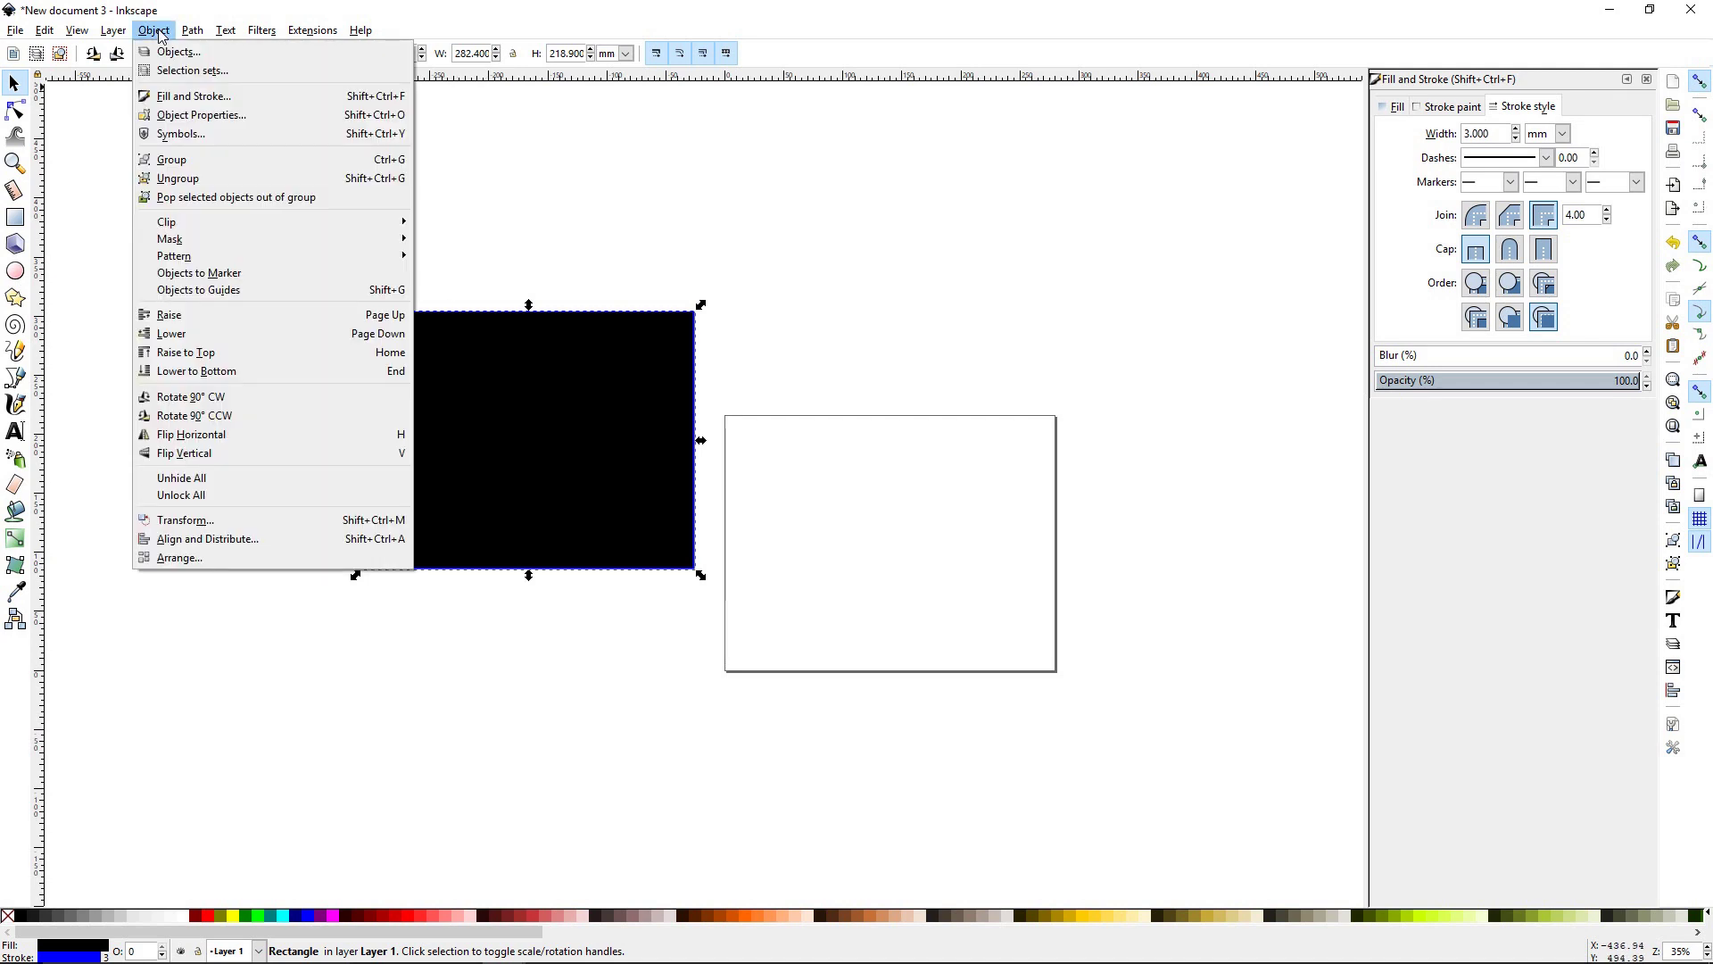
{"action": "left_click", "coordinate": [246, 539]}
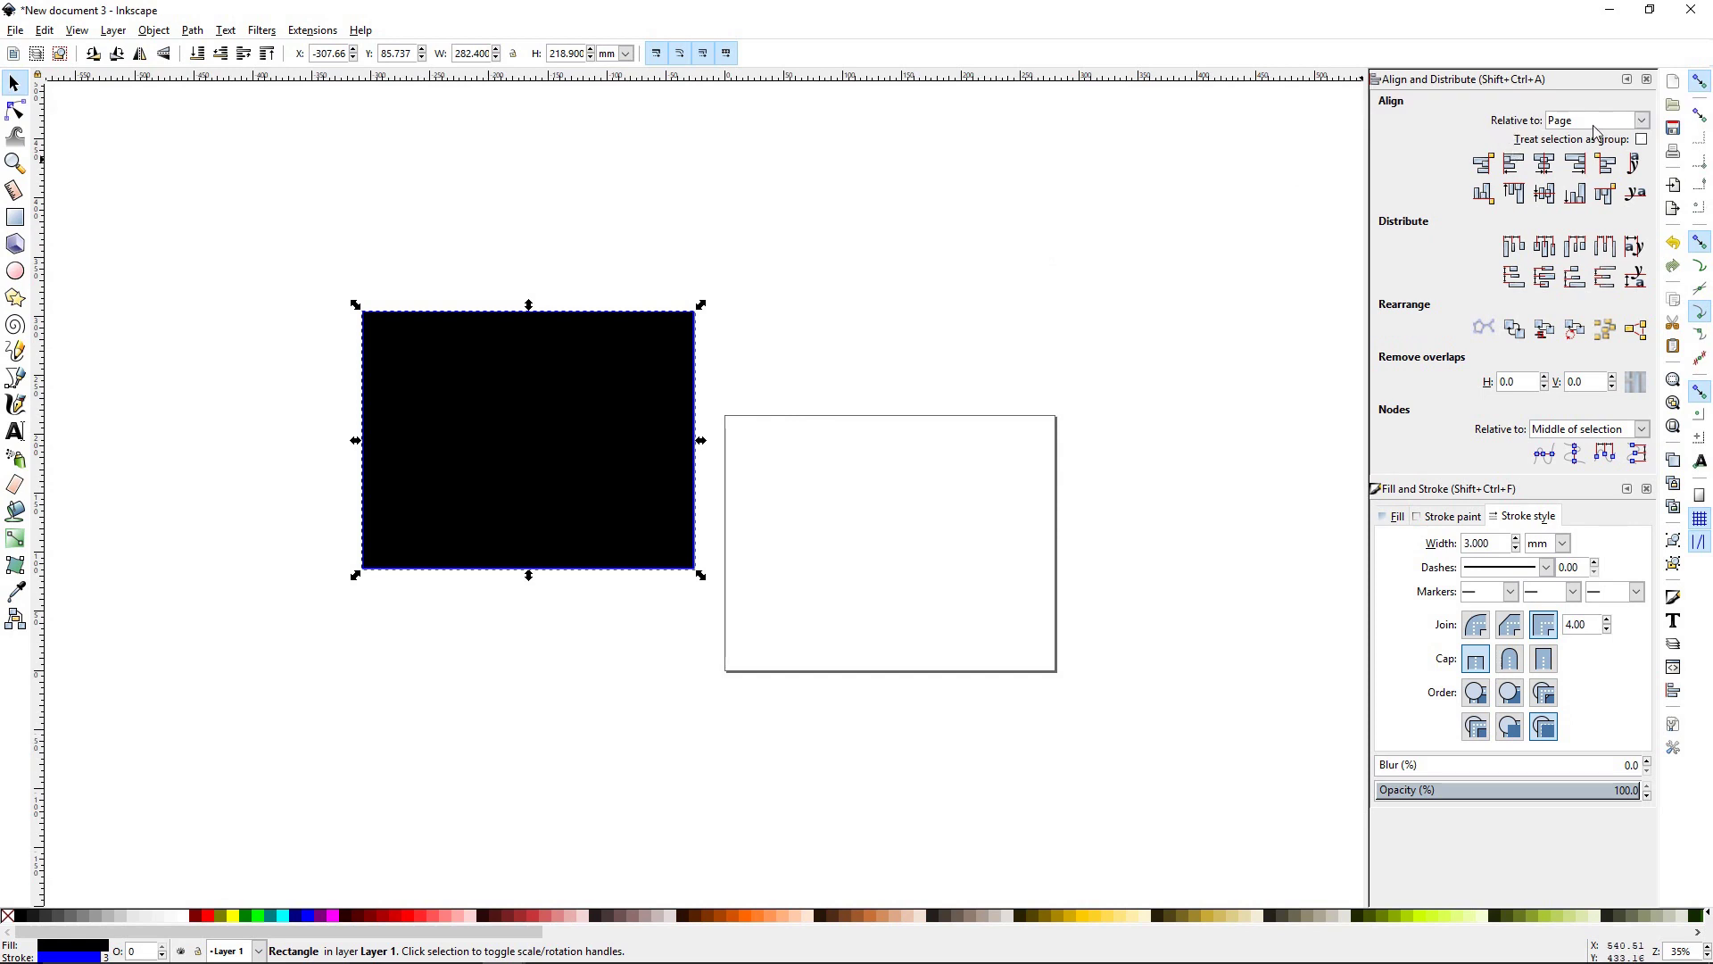
{"action": "left_click", "coordinate": [1545, 165]}
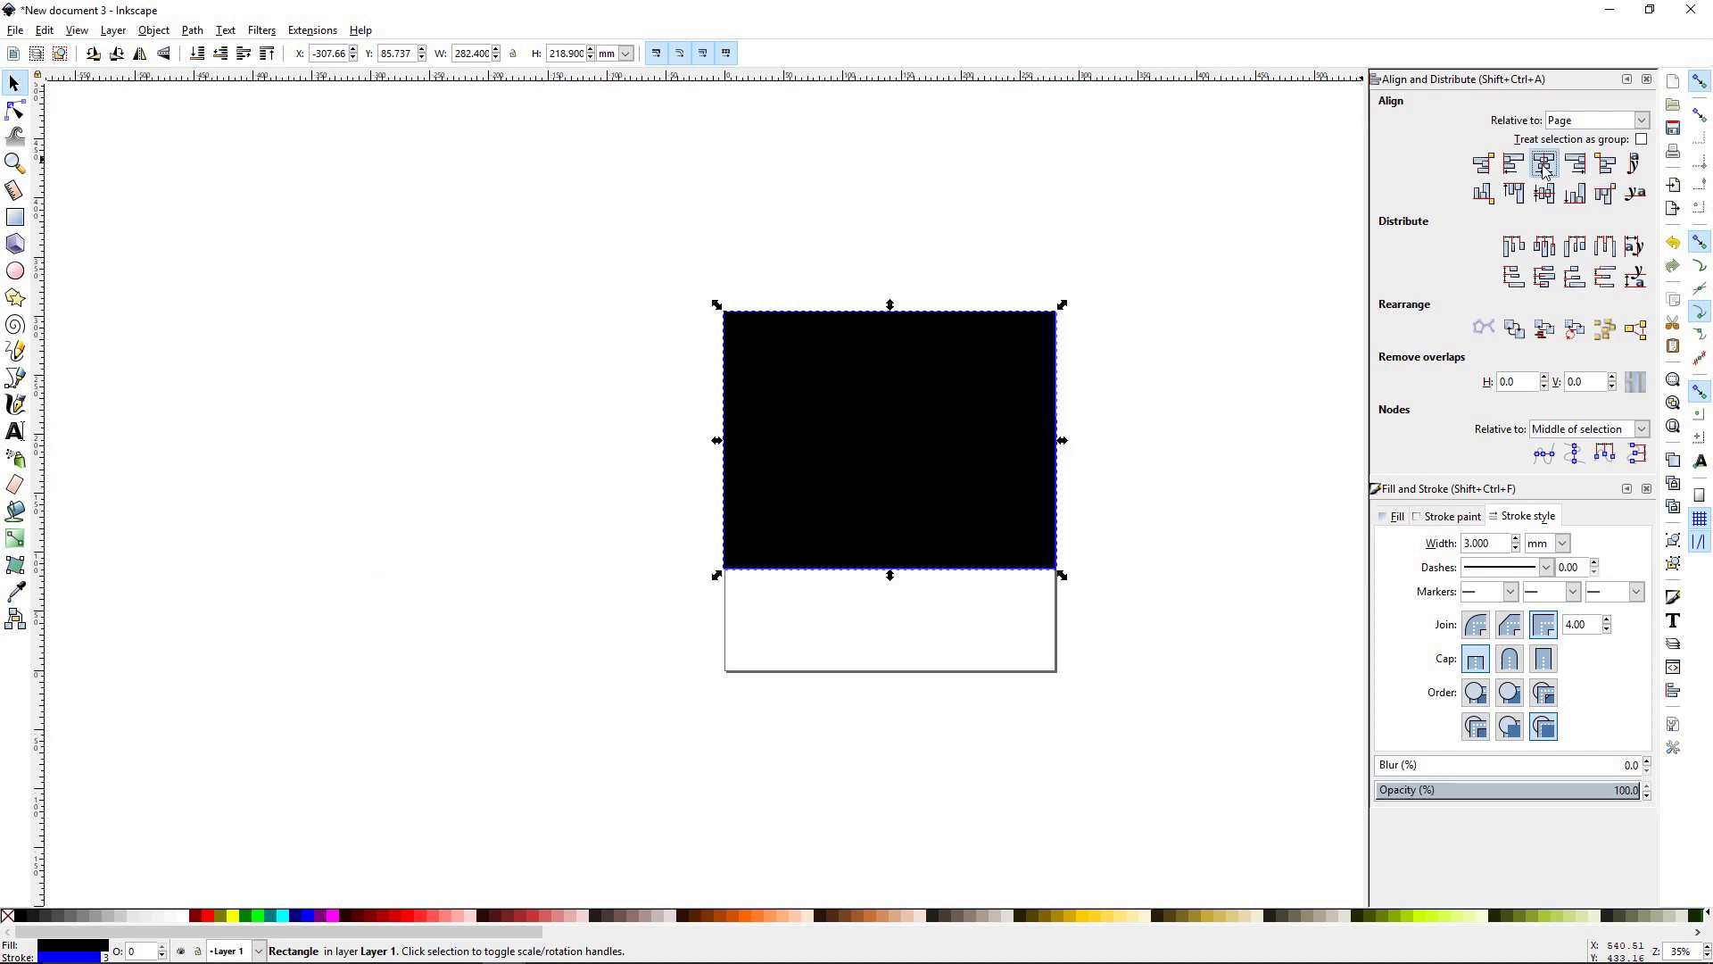
{"action": "left_click", "coordinate": [1545, 193]}
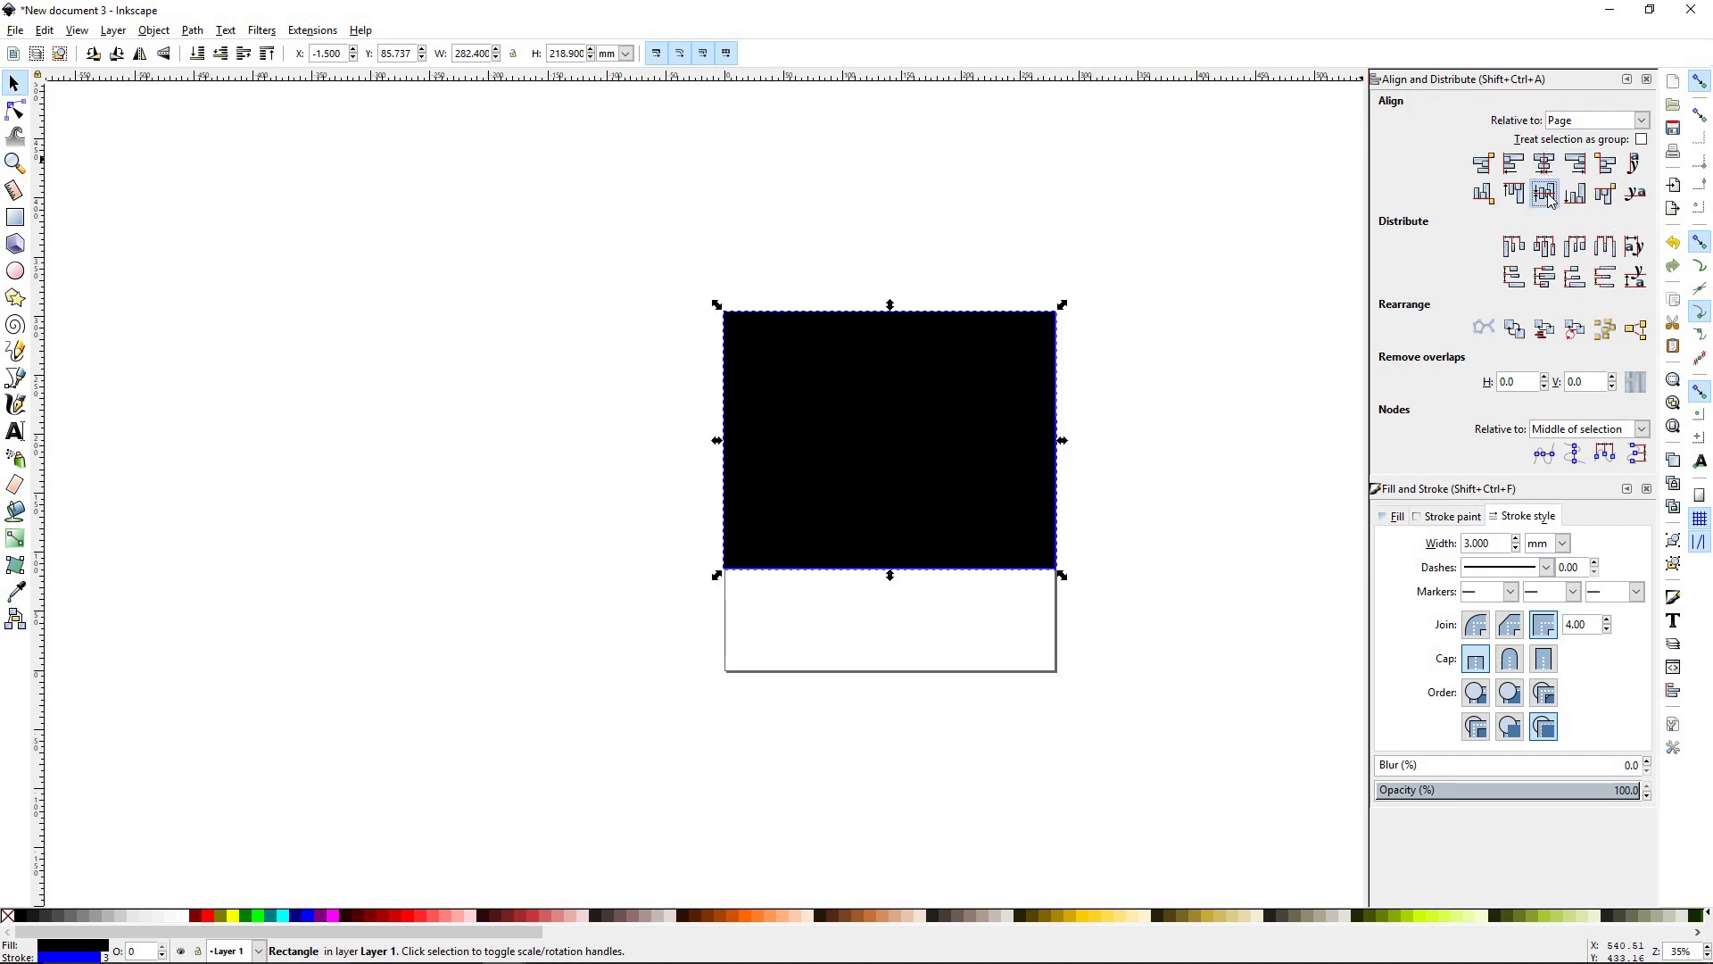
{"action": "left_click", "coordinate": [1218, 345]}
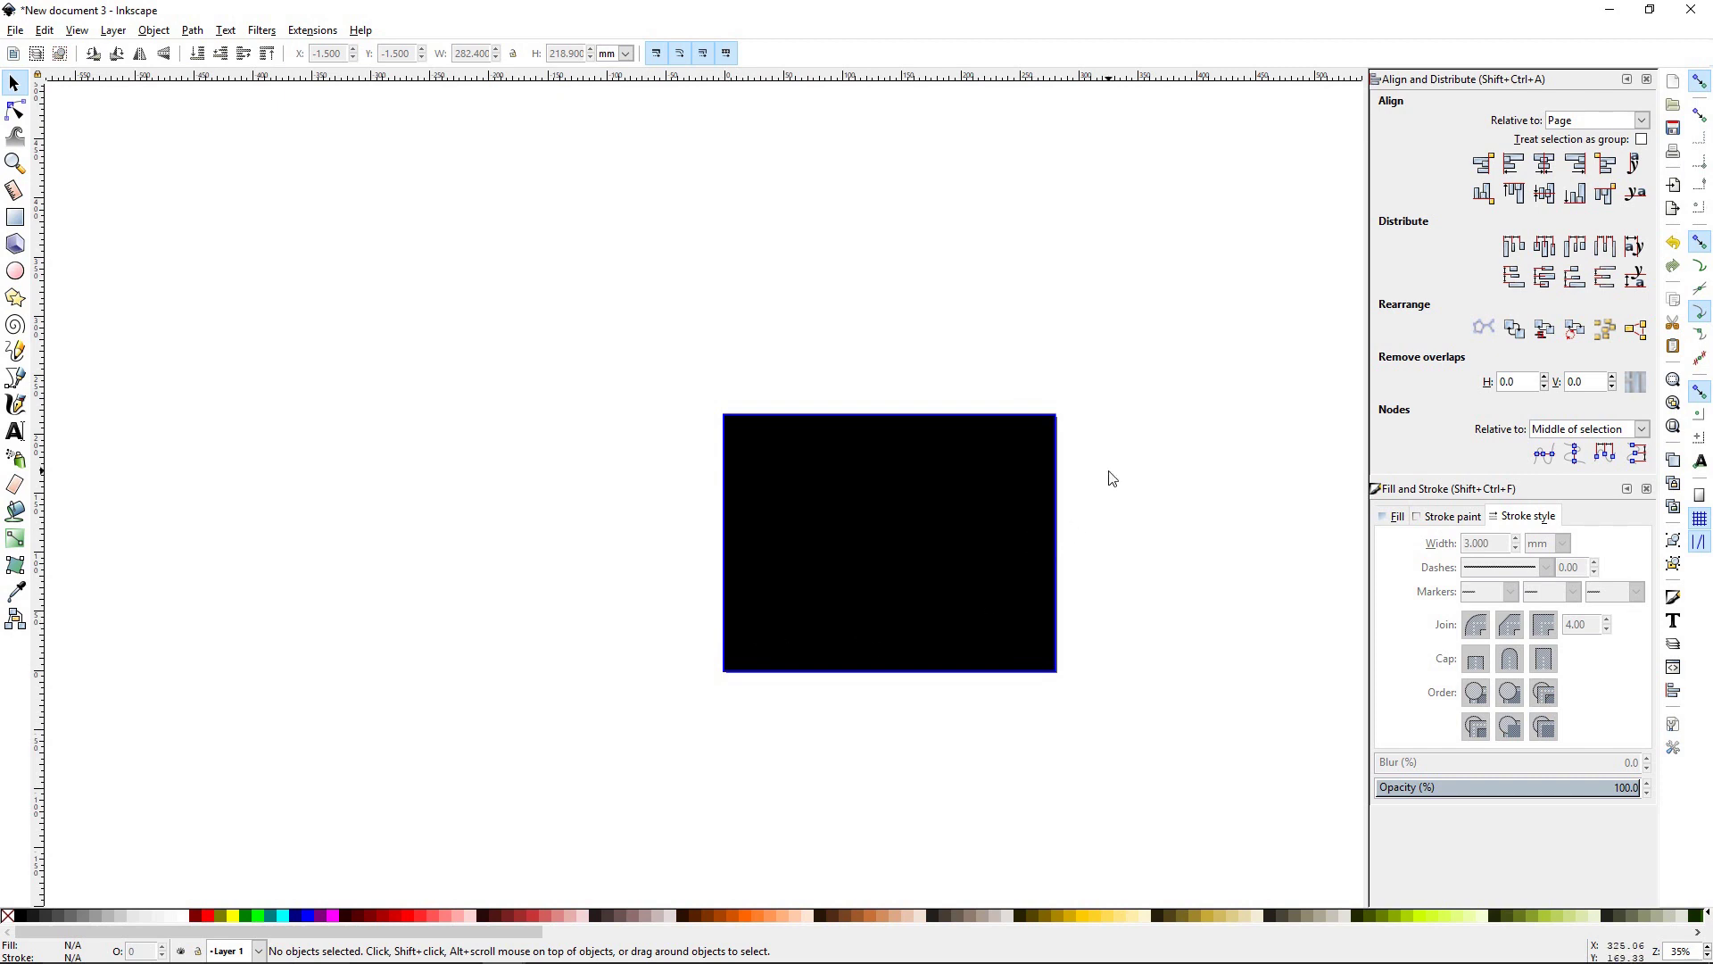
Zoom to the rectangle and draw a 98.29 × 98.29 mm blue-outlined circle on its lower left.
{"action": "key", "text": "4"}
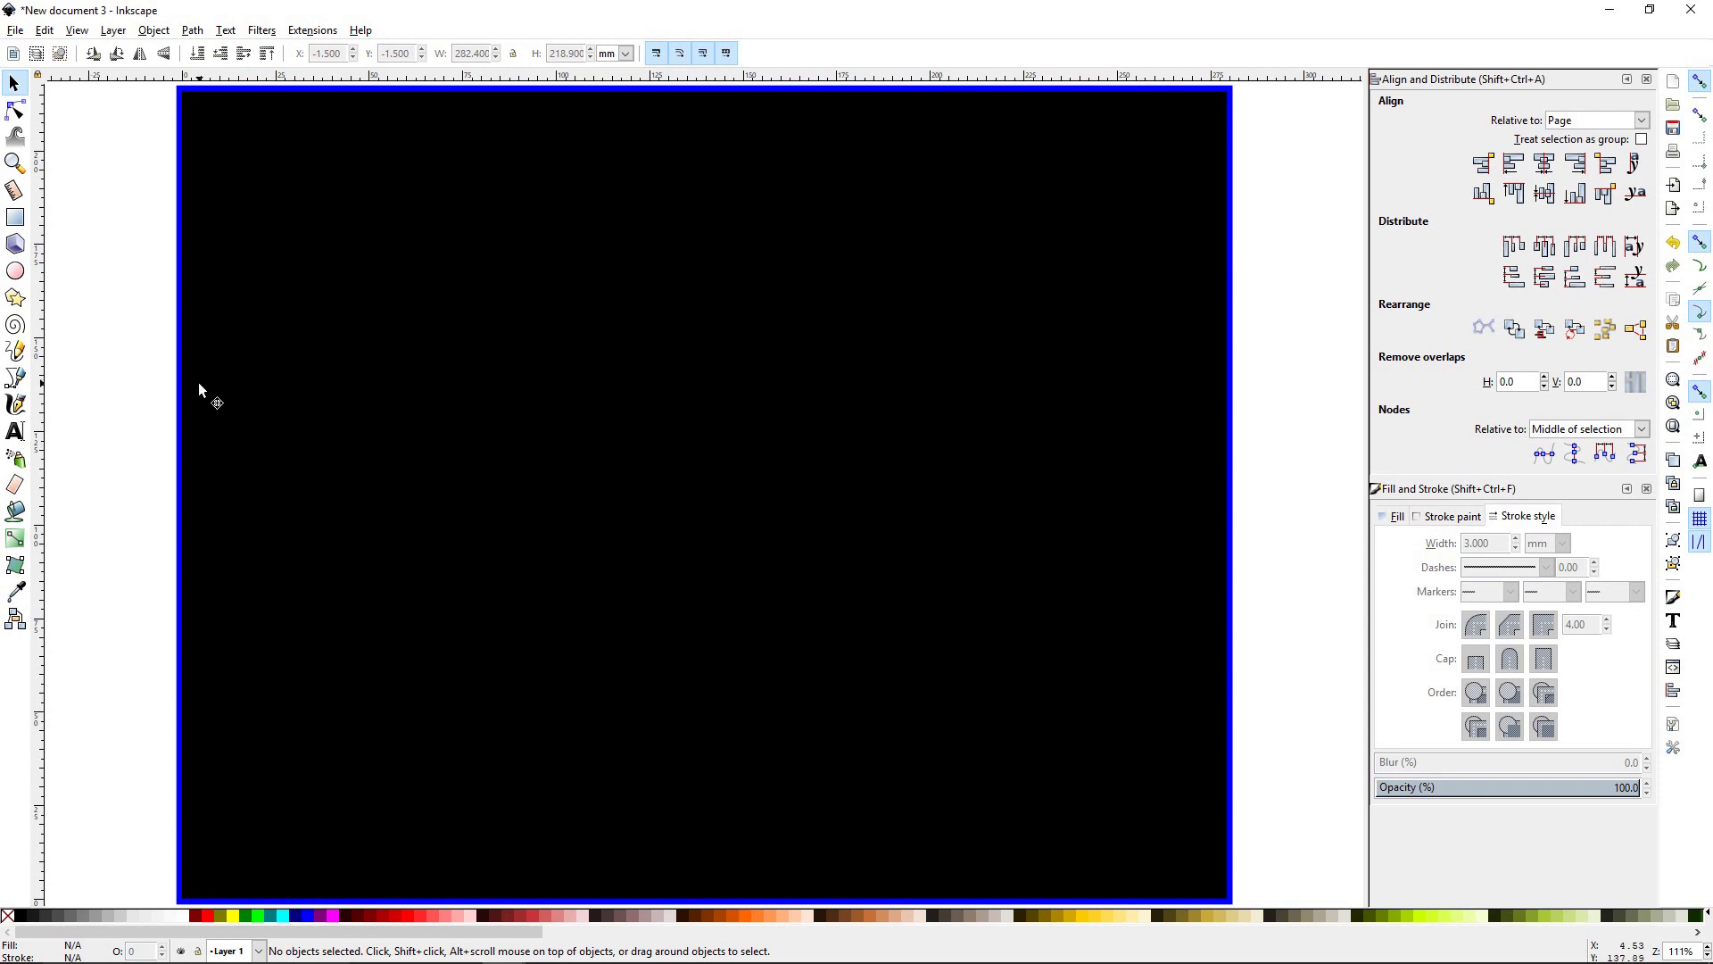
{"action": "left_click", "coordinate": [16, 272]}
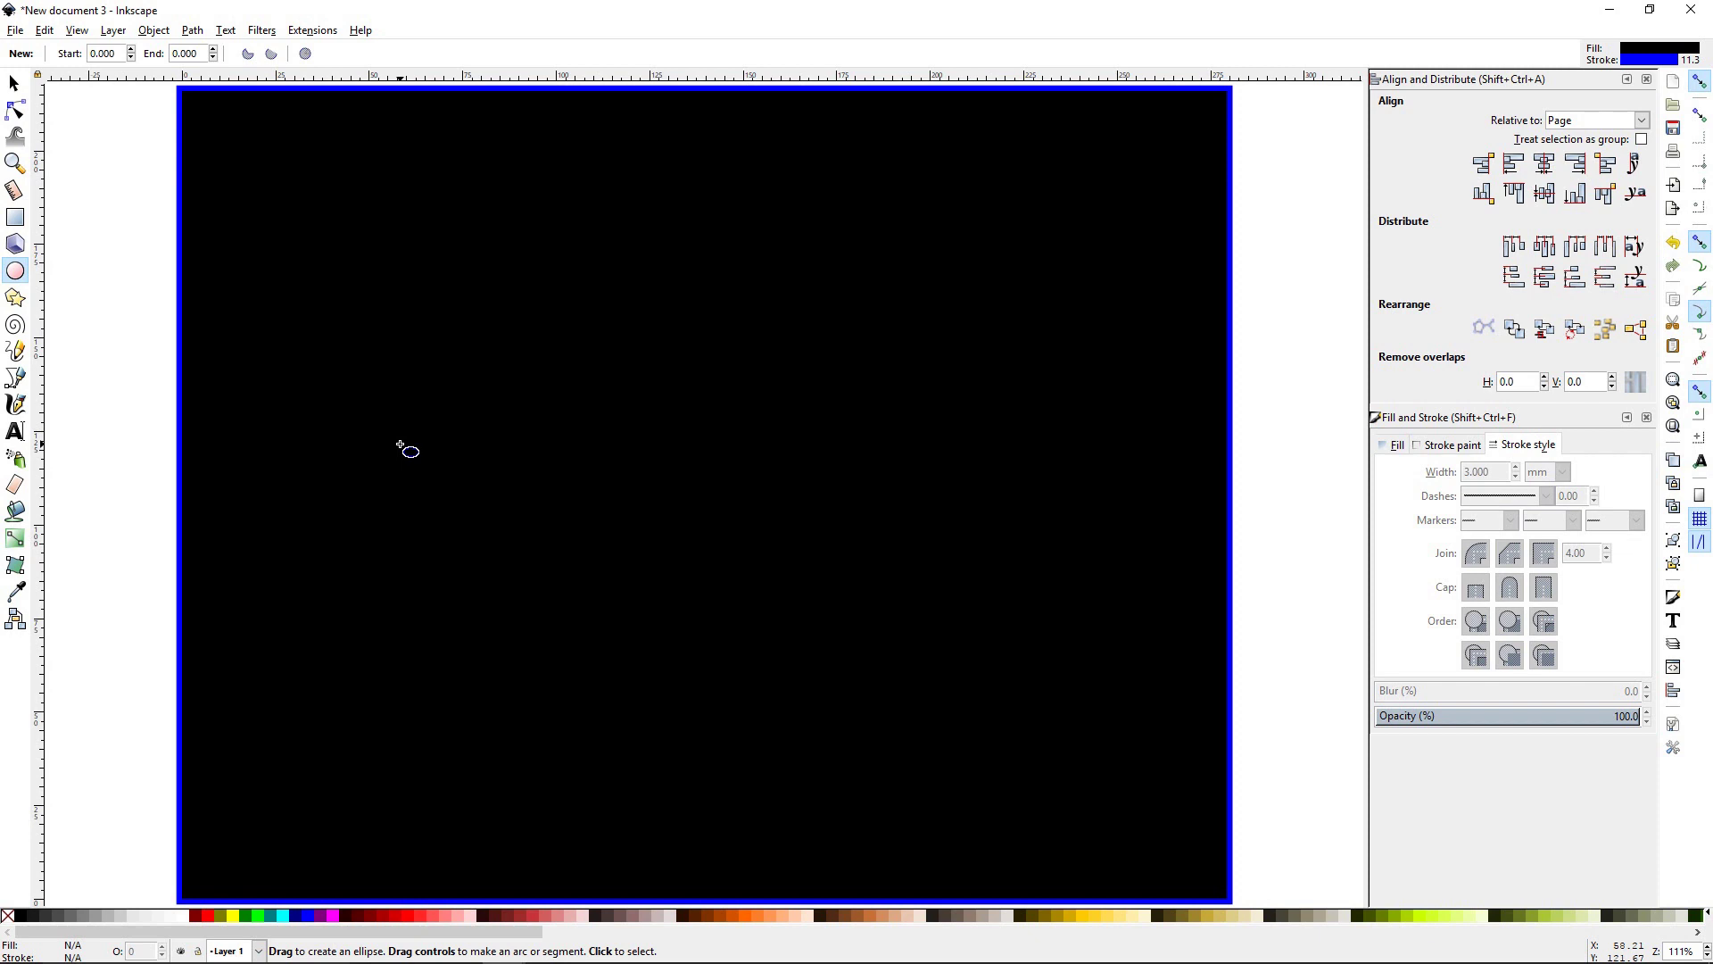
{"action": "key", "text": "ctrl"}
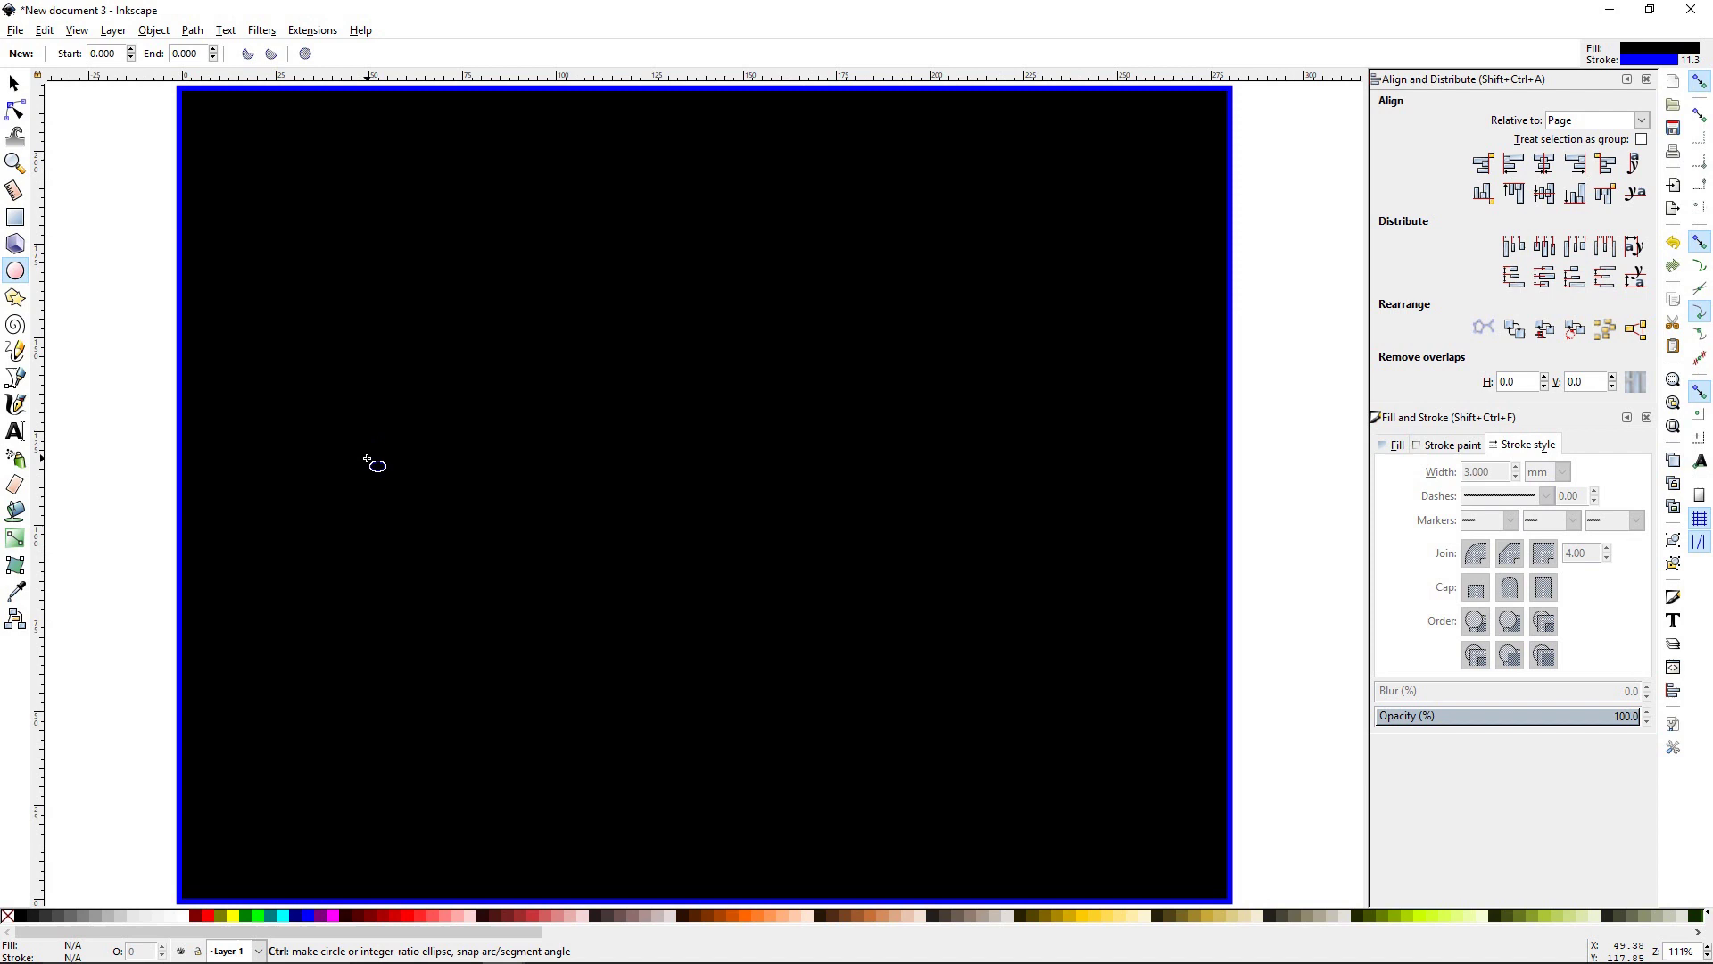
{"action": "left_click_drag", "start_coordinate": [366, 459], "coordinate": [429, 502]}
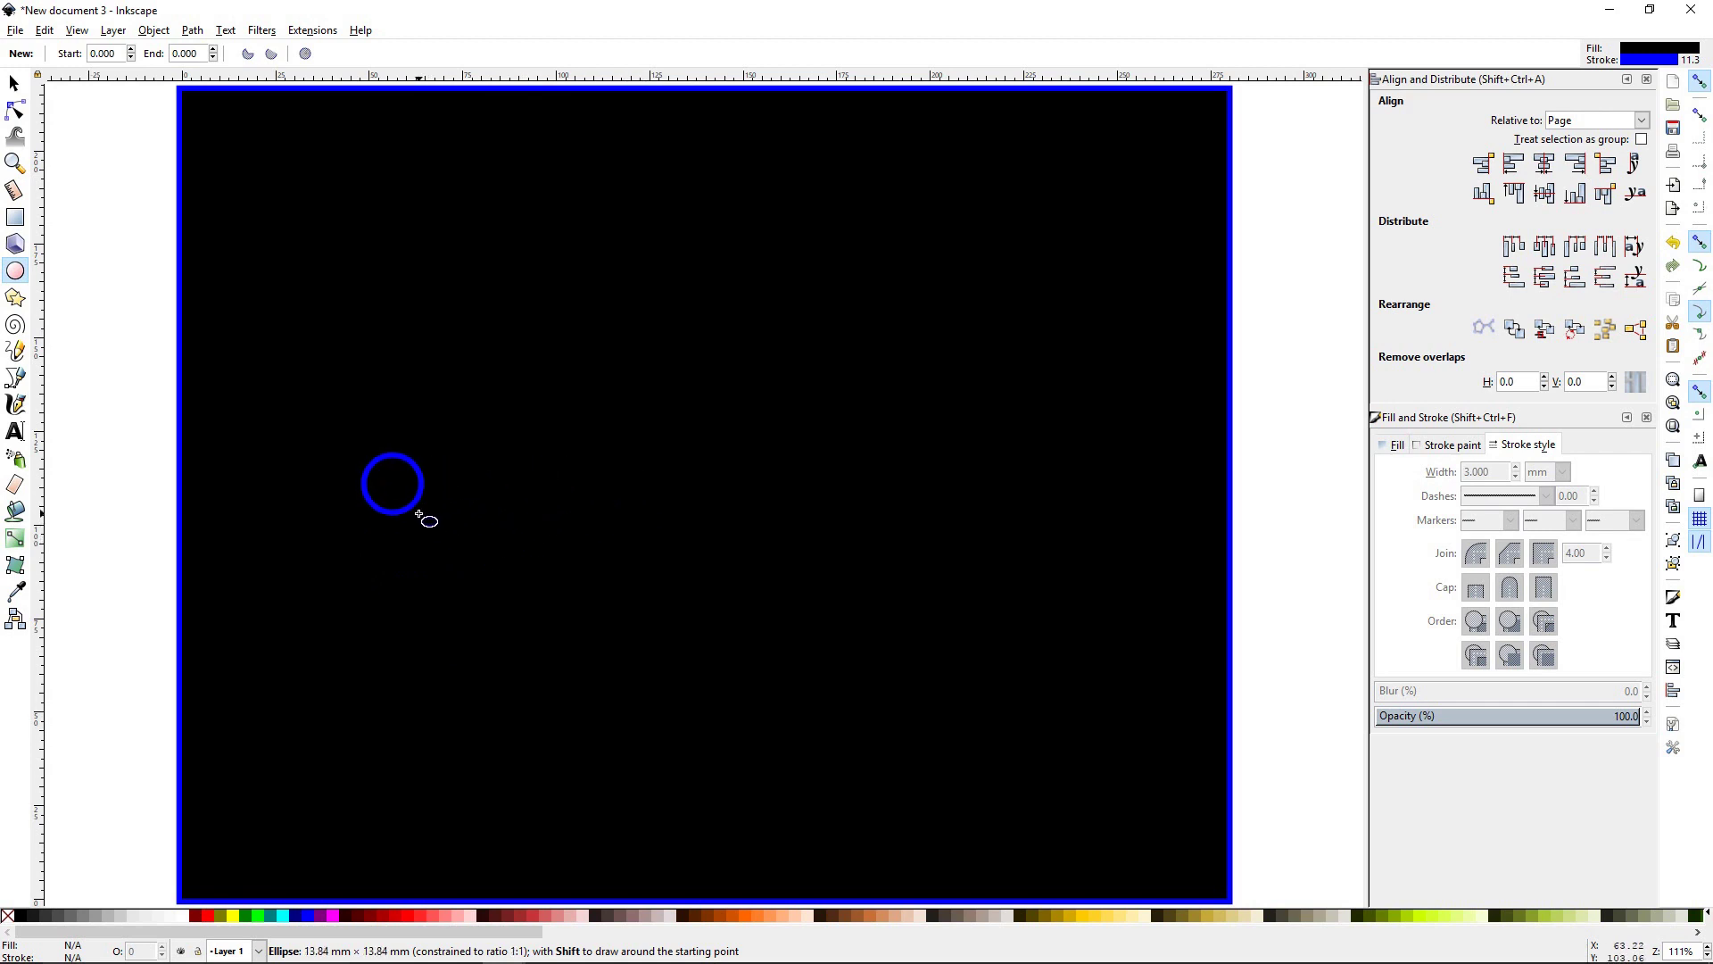
{"action": "left_click_drag", "start_coordinate": [419, 514], "coordinate": [761, 827]}
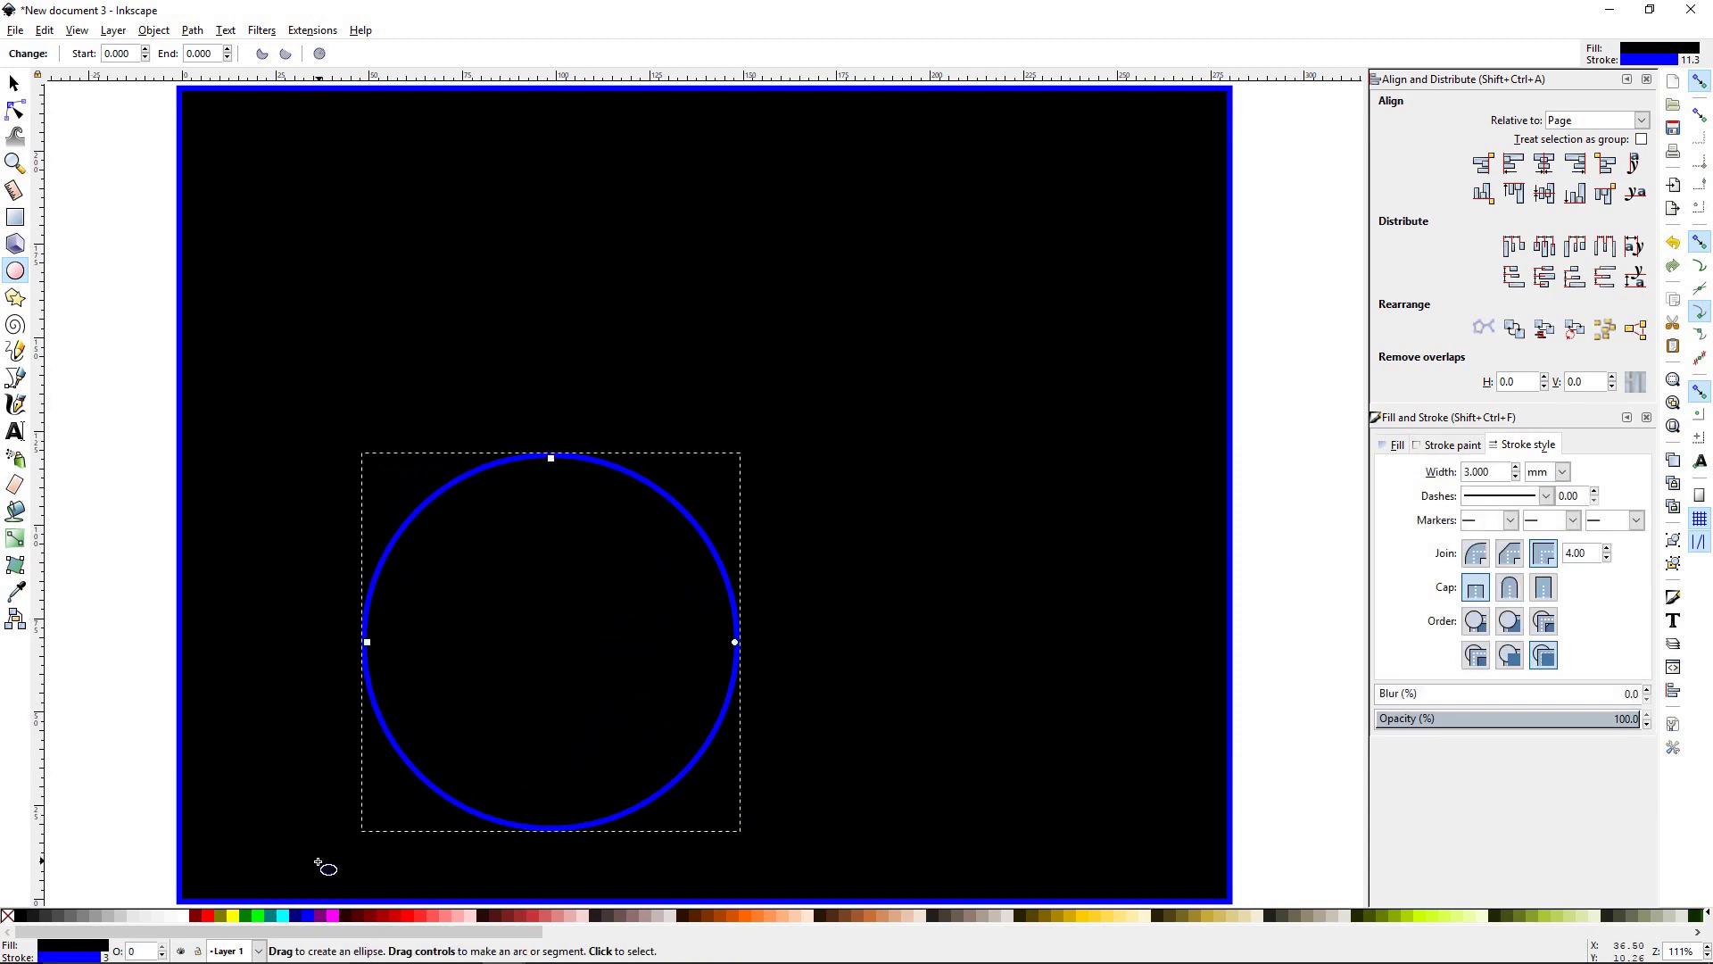
Make the circle solid yellow with no stroke, shift it left, and scale it to 152.204 mm.
{"action": "left_click", "coordinate": [8, 917], "text": "shift"}
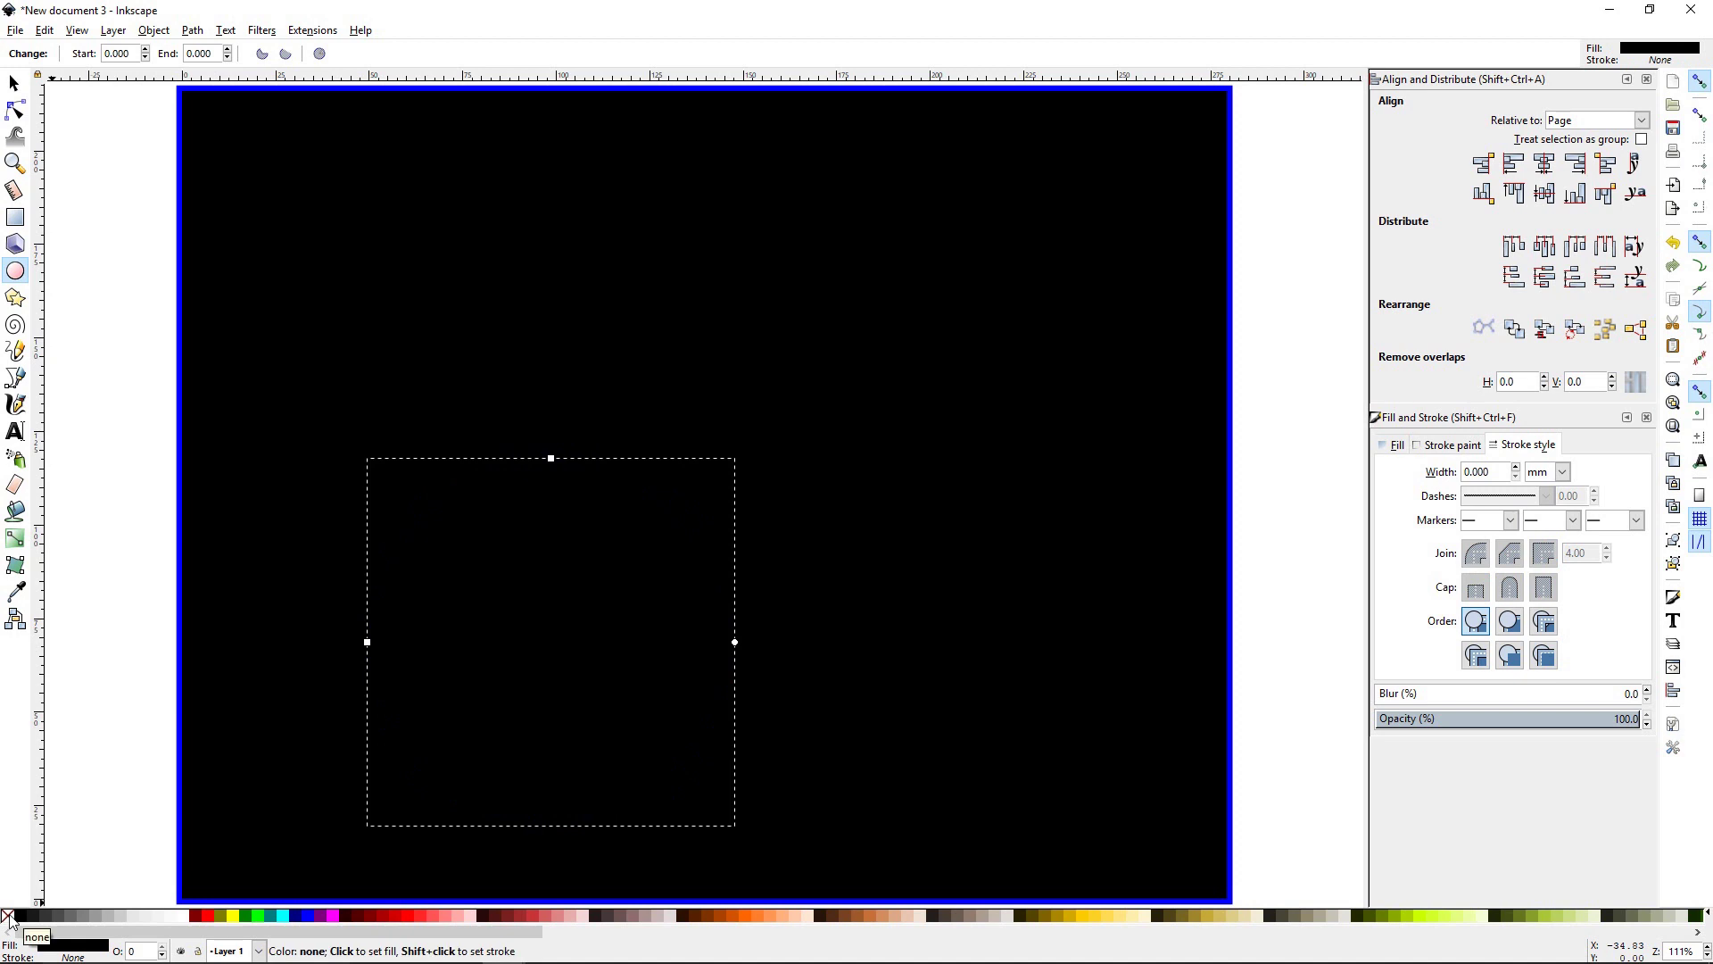
{"action": "left_click", "coordinate": [233, 914]}
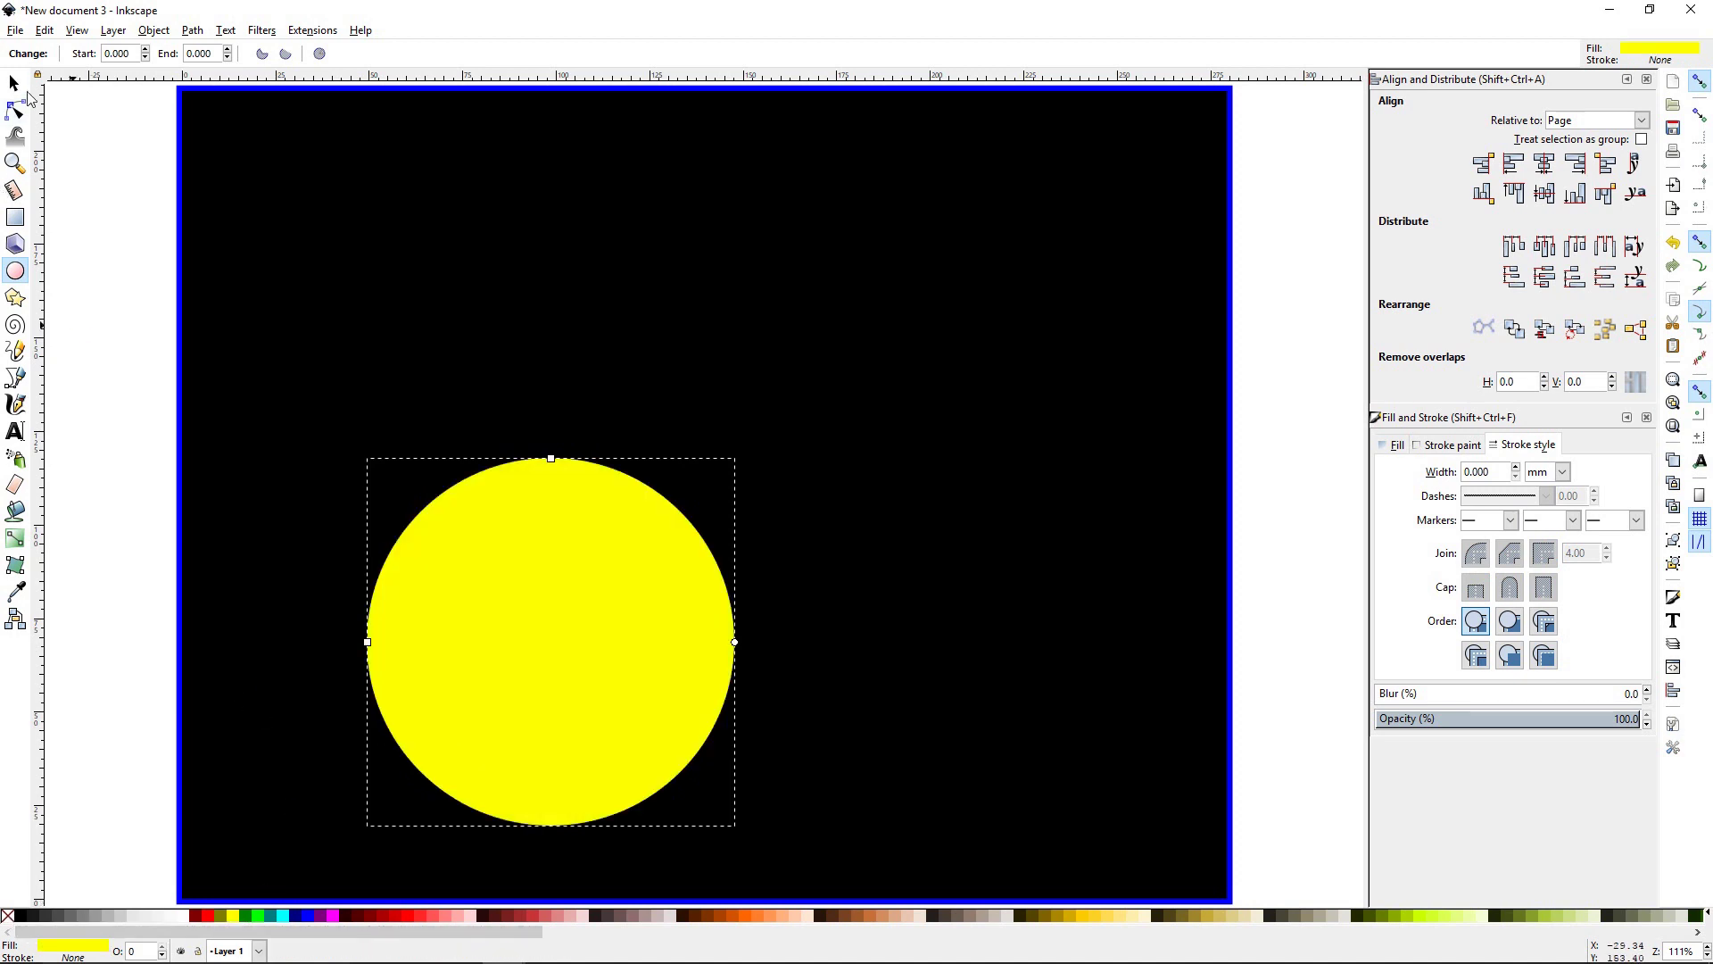
{"action": "left_click", "coordinate": [13, 83]}
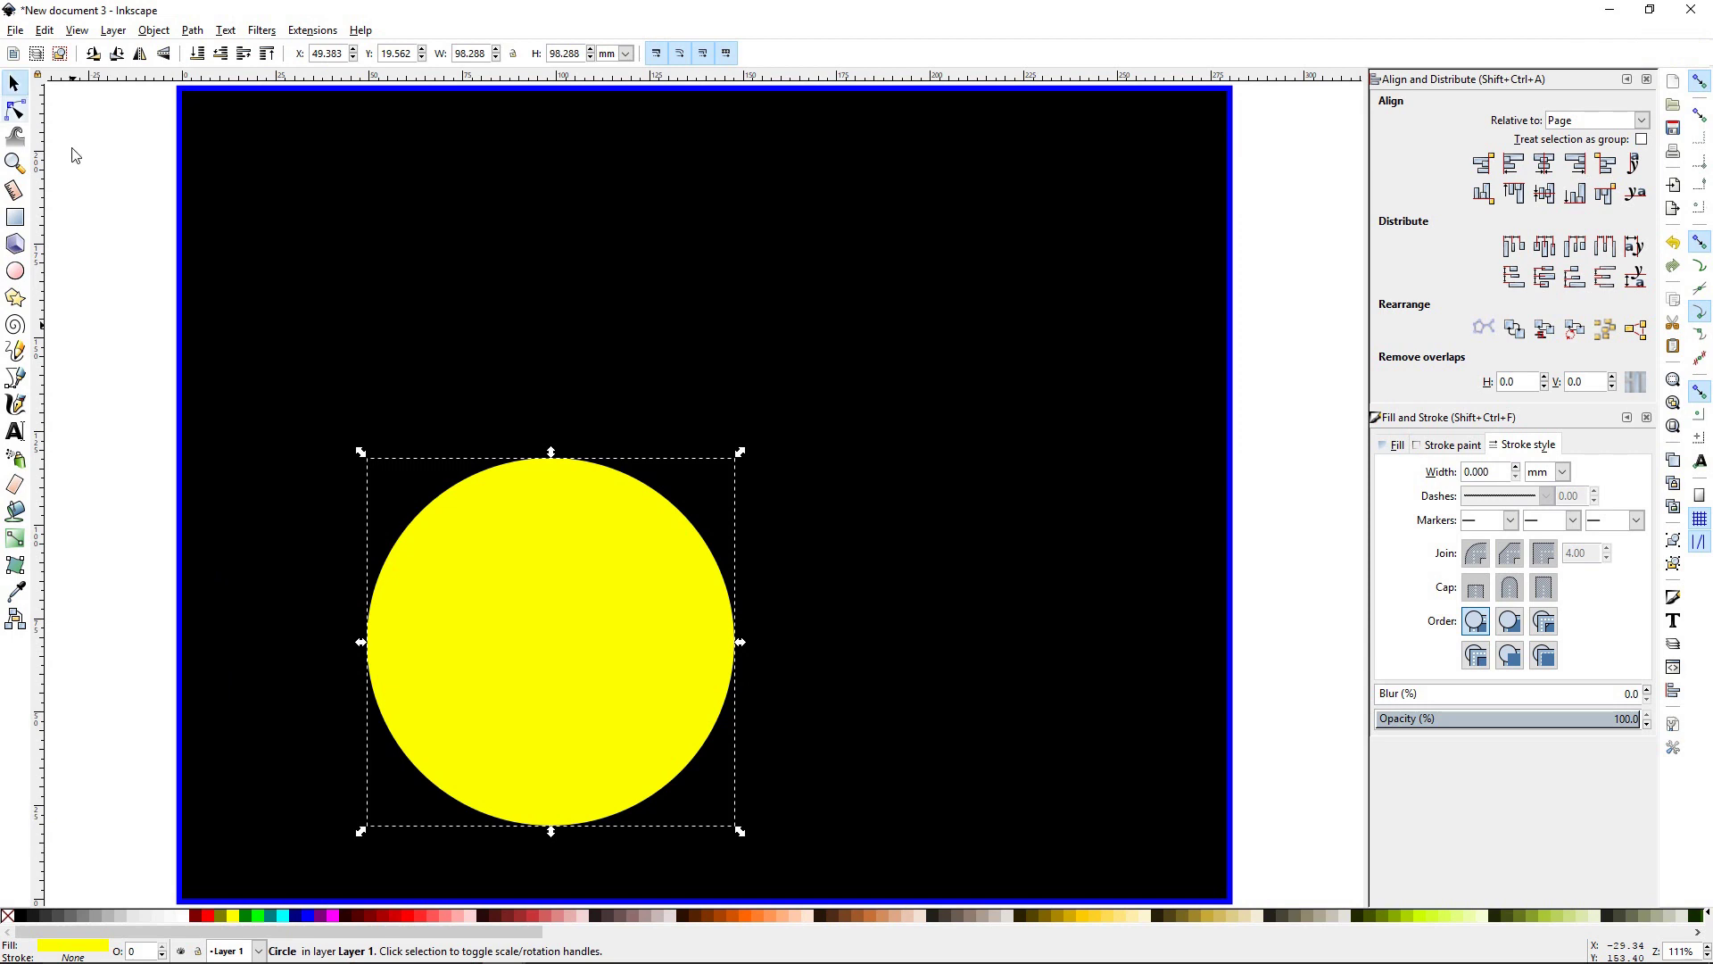
{"action": "left_click_drag", "start_coordinate": [601, 654], "coordinate": [460, 667]}
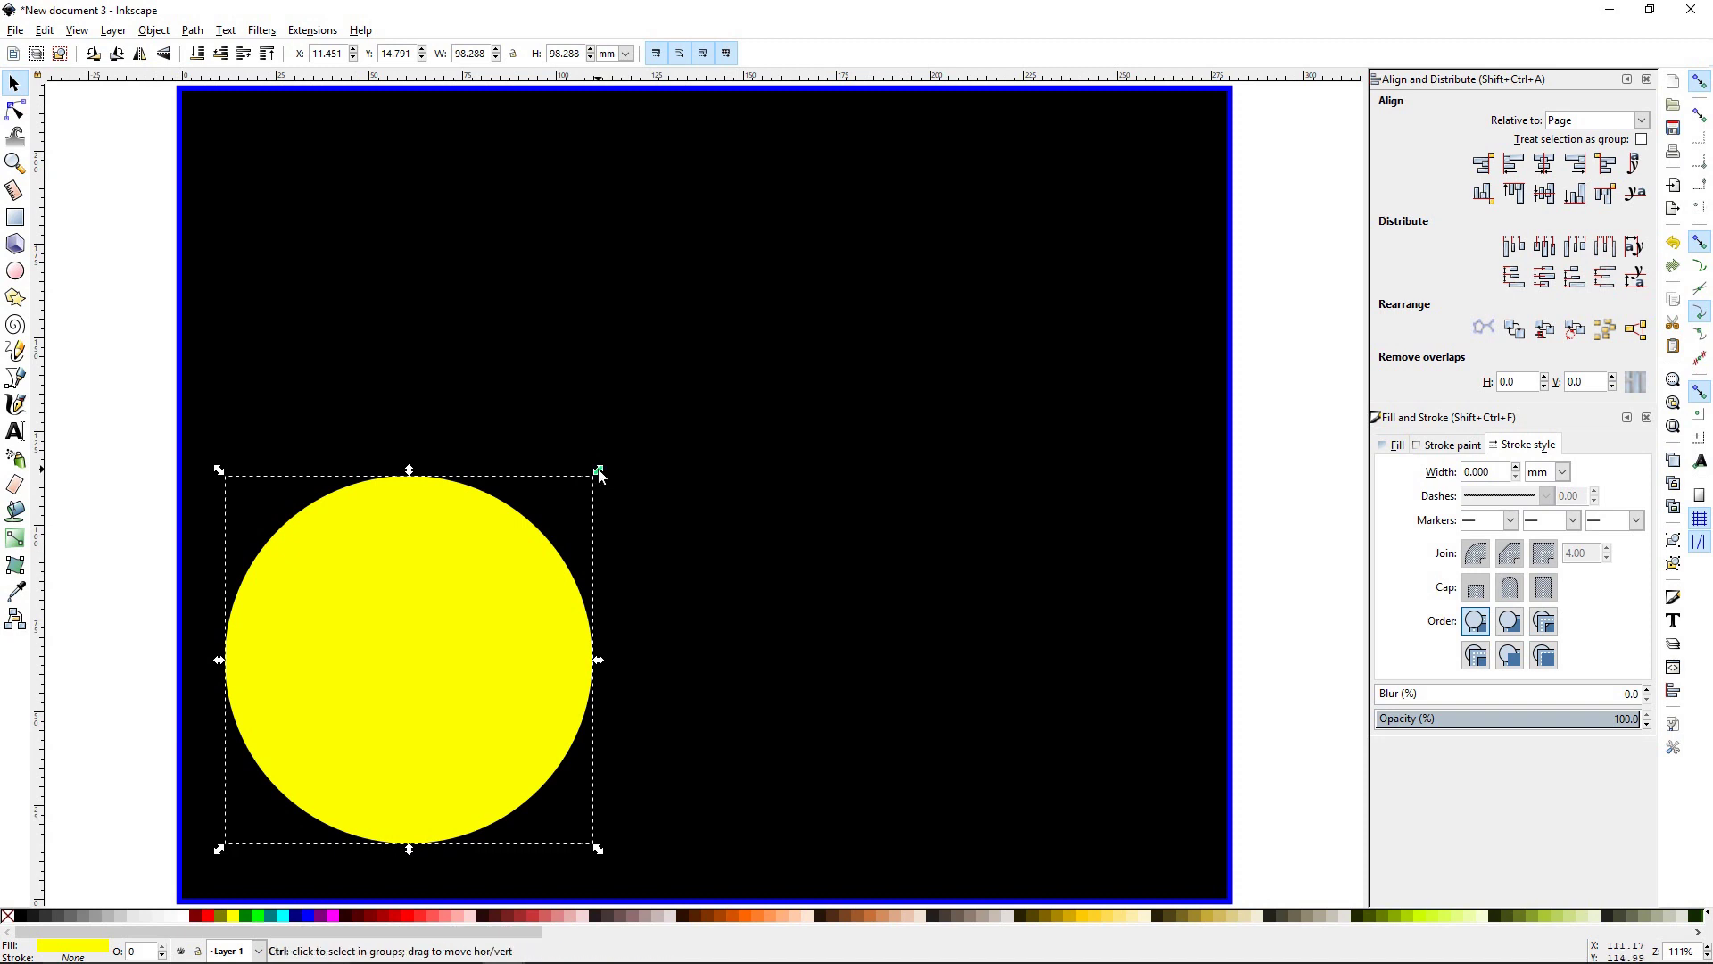
{"action": "left_click_drag", "start_coordinate": [598, 469], "coordinate": [804, 268]}
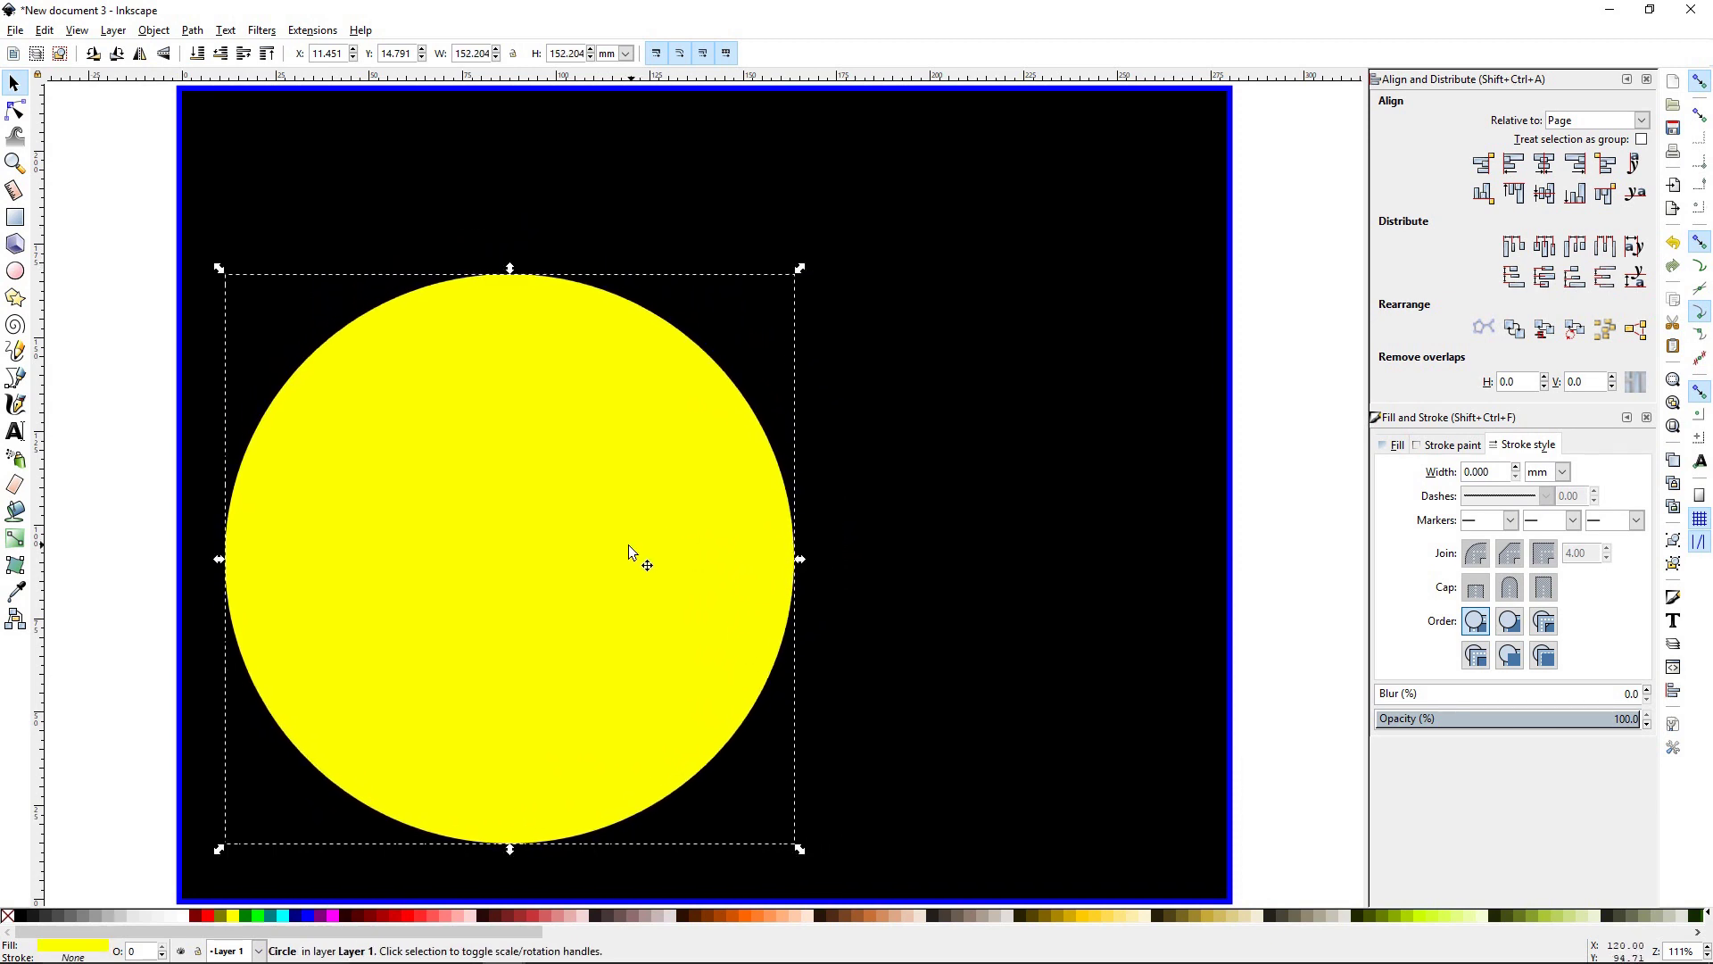
Drag the circle's arc handles to cut a right-facing mouth, arc 29.502 to 336.118.
{"action": "left_click", "coordinate": [15, 271]}
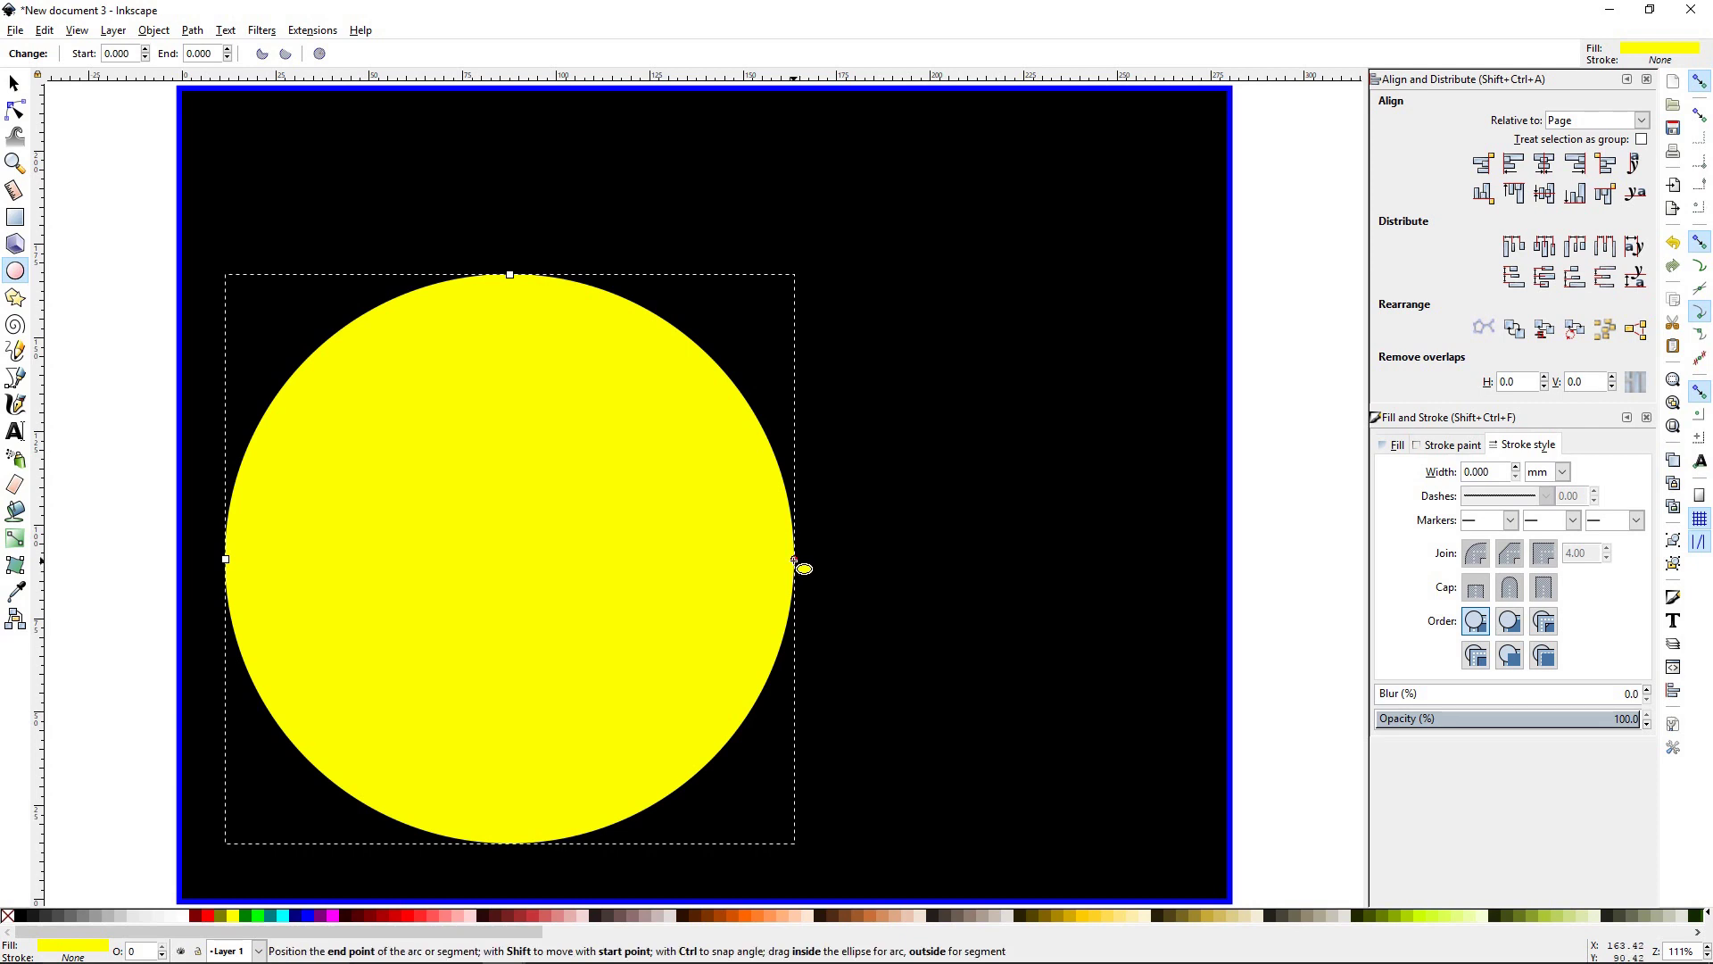
{"action": "left_click_drag", "start_coordinate": [794, 559], "coordinate": [828, 559]}
{"action": "left_click_drag", "start_coordinate": [826, 560], "coordinate": [815, 428]}
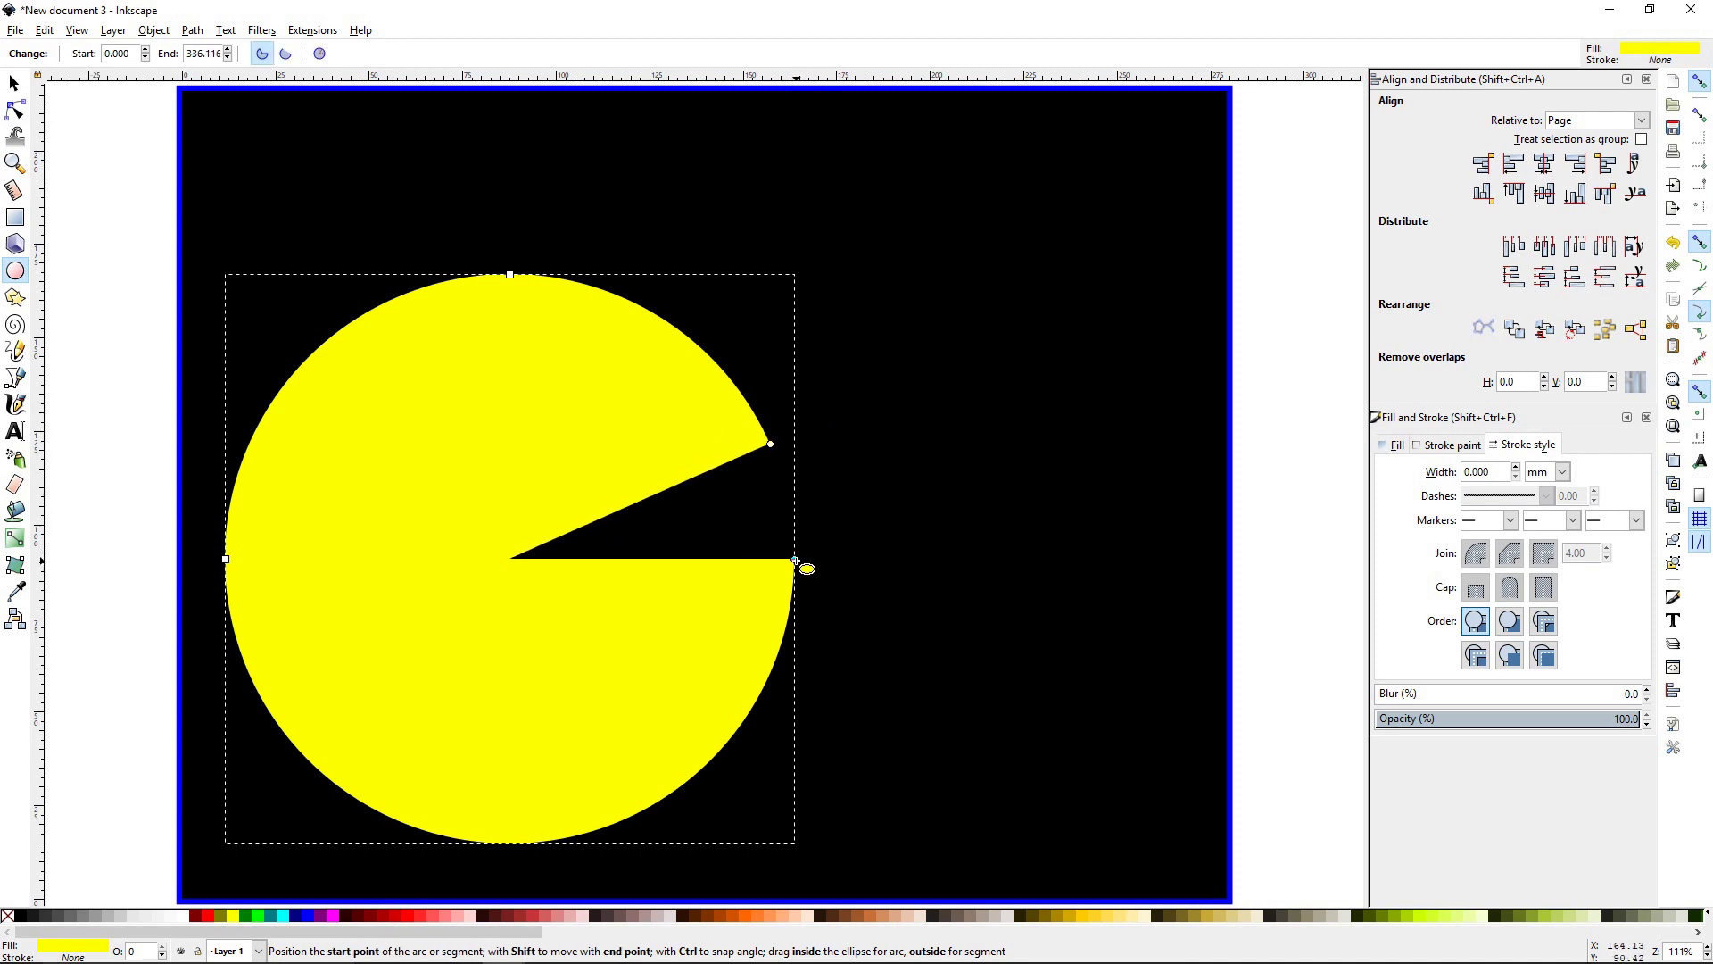
{"action": "left_click_drag", "start_coordinate": [795, 559], "coordinate": [831, 742]}
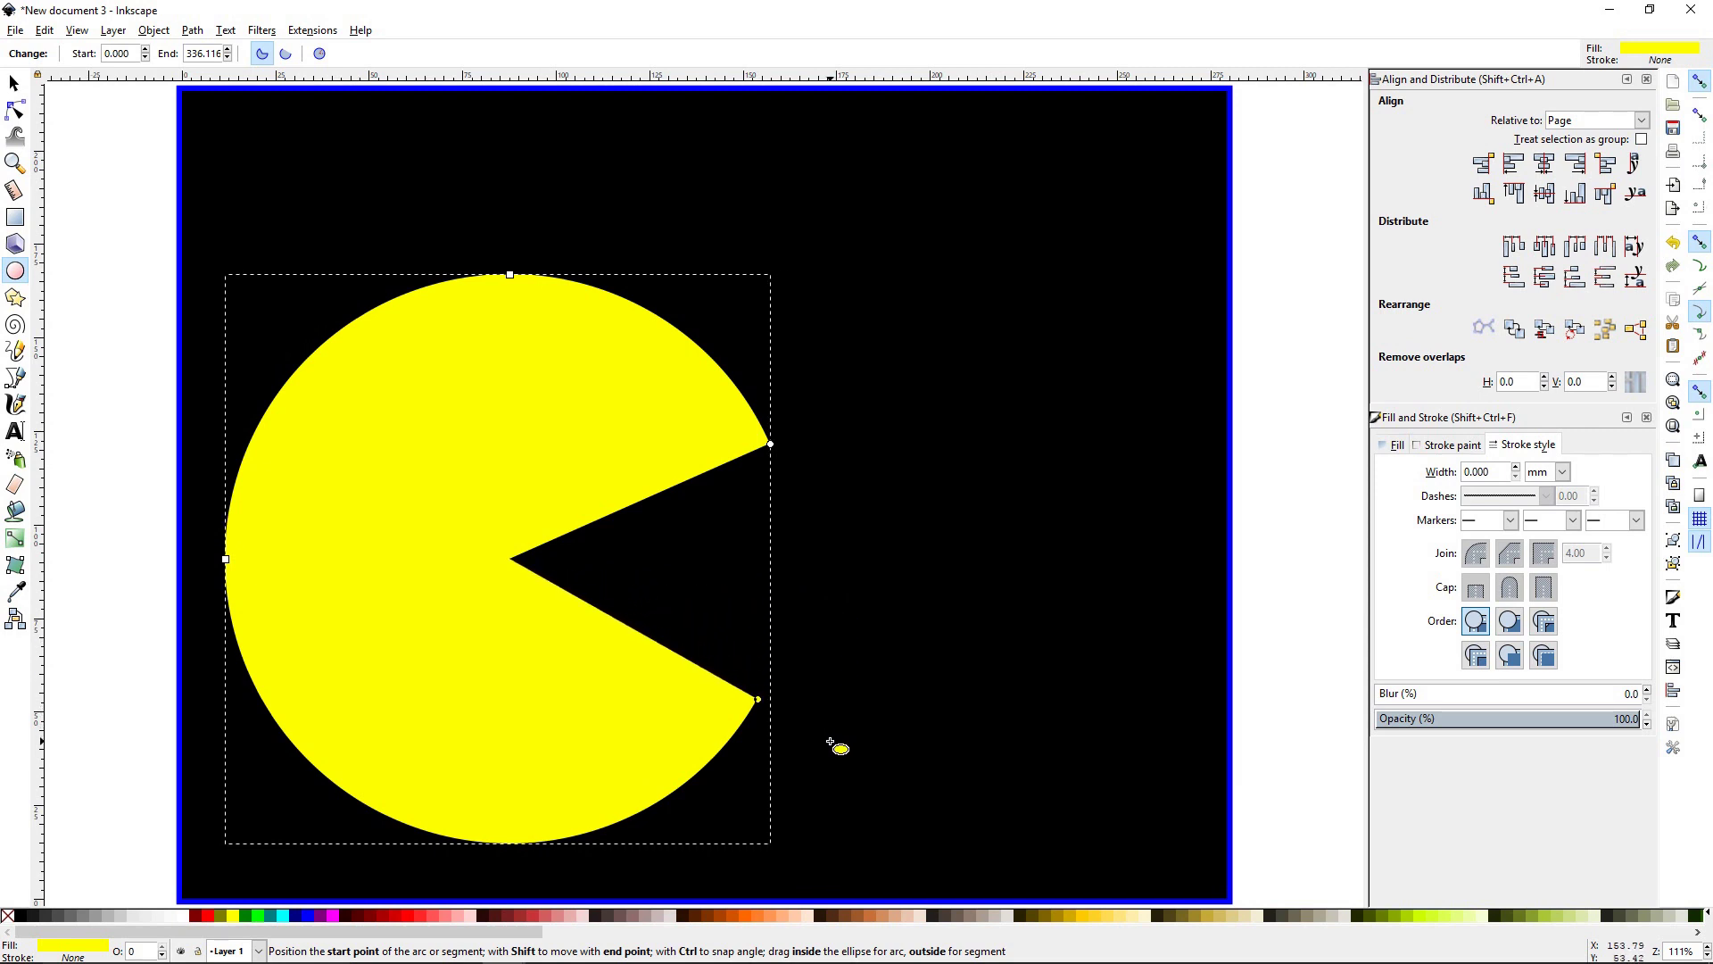
Centre the Pac-Man shape vertically on the page.
{"action": "left_click", "coordinate": [14, 83]}
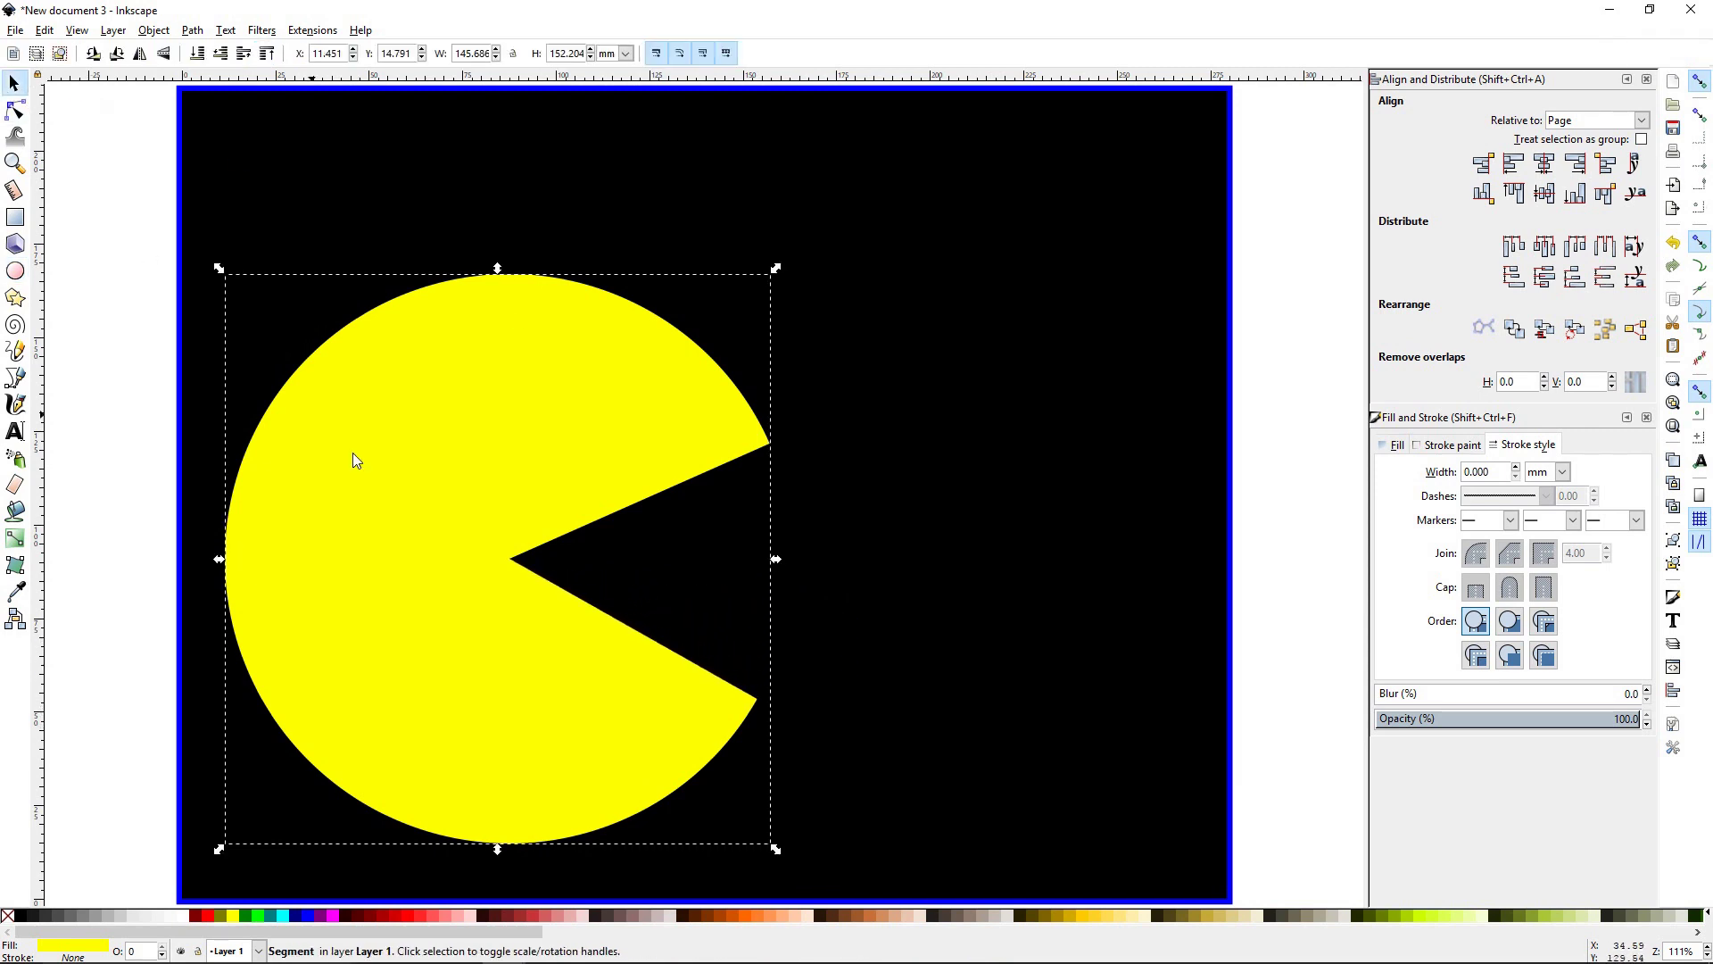
{"action": "left_click_drag", "start_coordinate": [448, 490], "coordinate": [448, 436]}
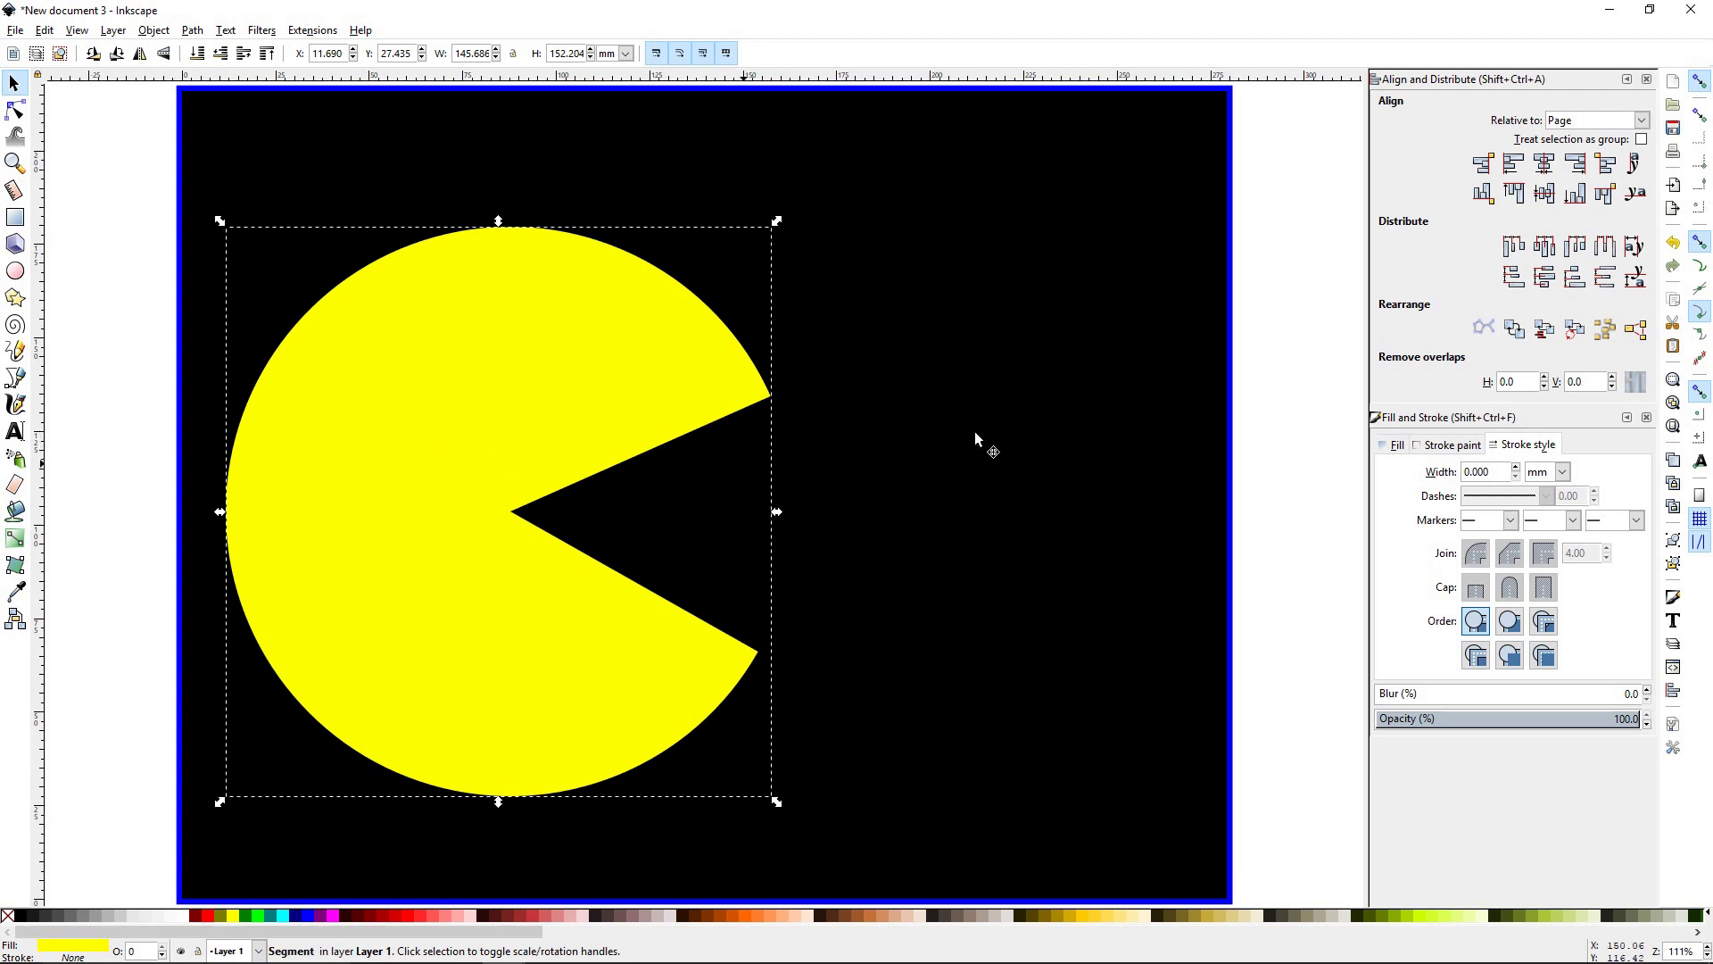
{"action": "left_click", "coordinate": [1545, 198]}
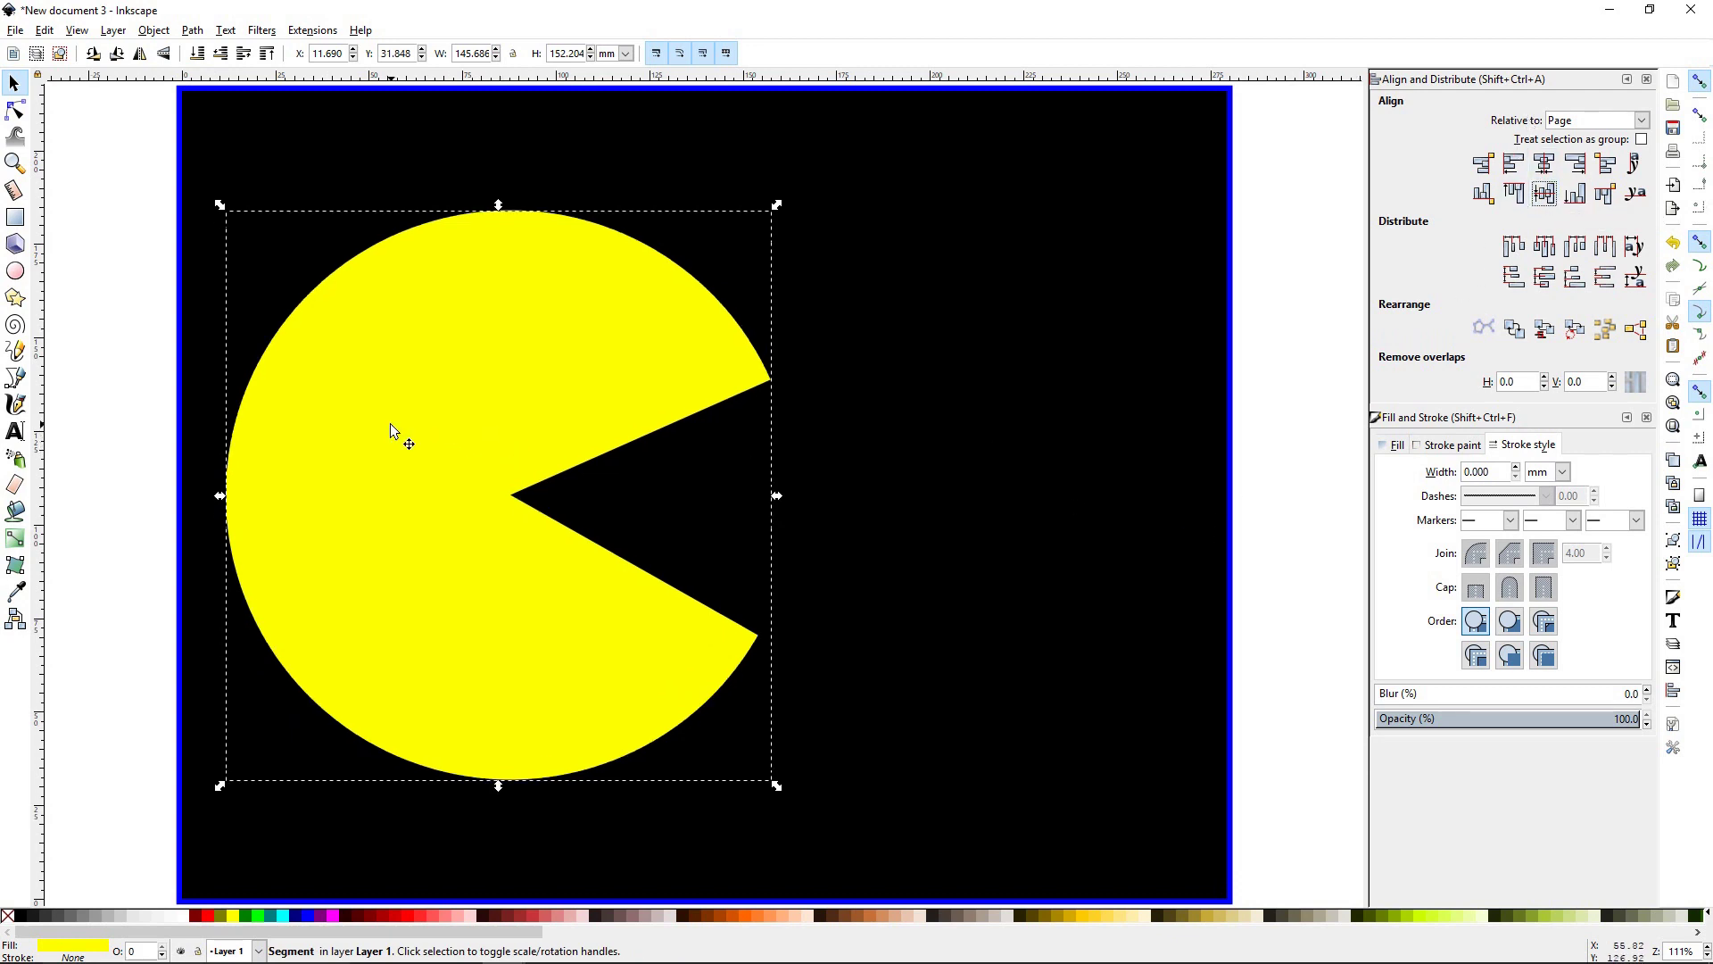
{"action": "left_click", "coordinate": [15, 270]}
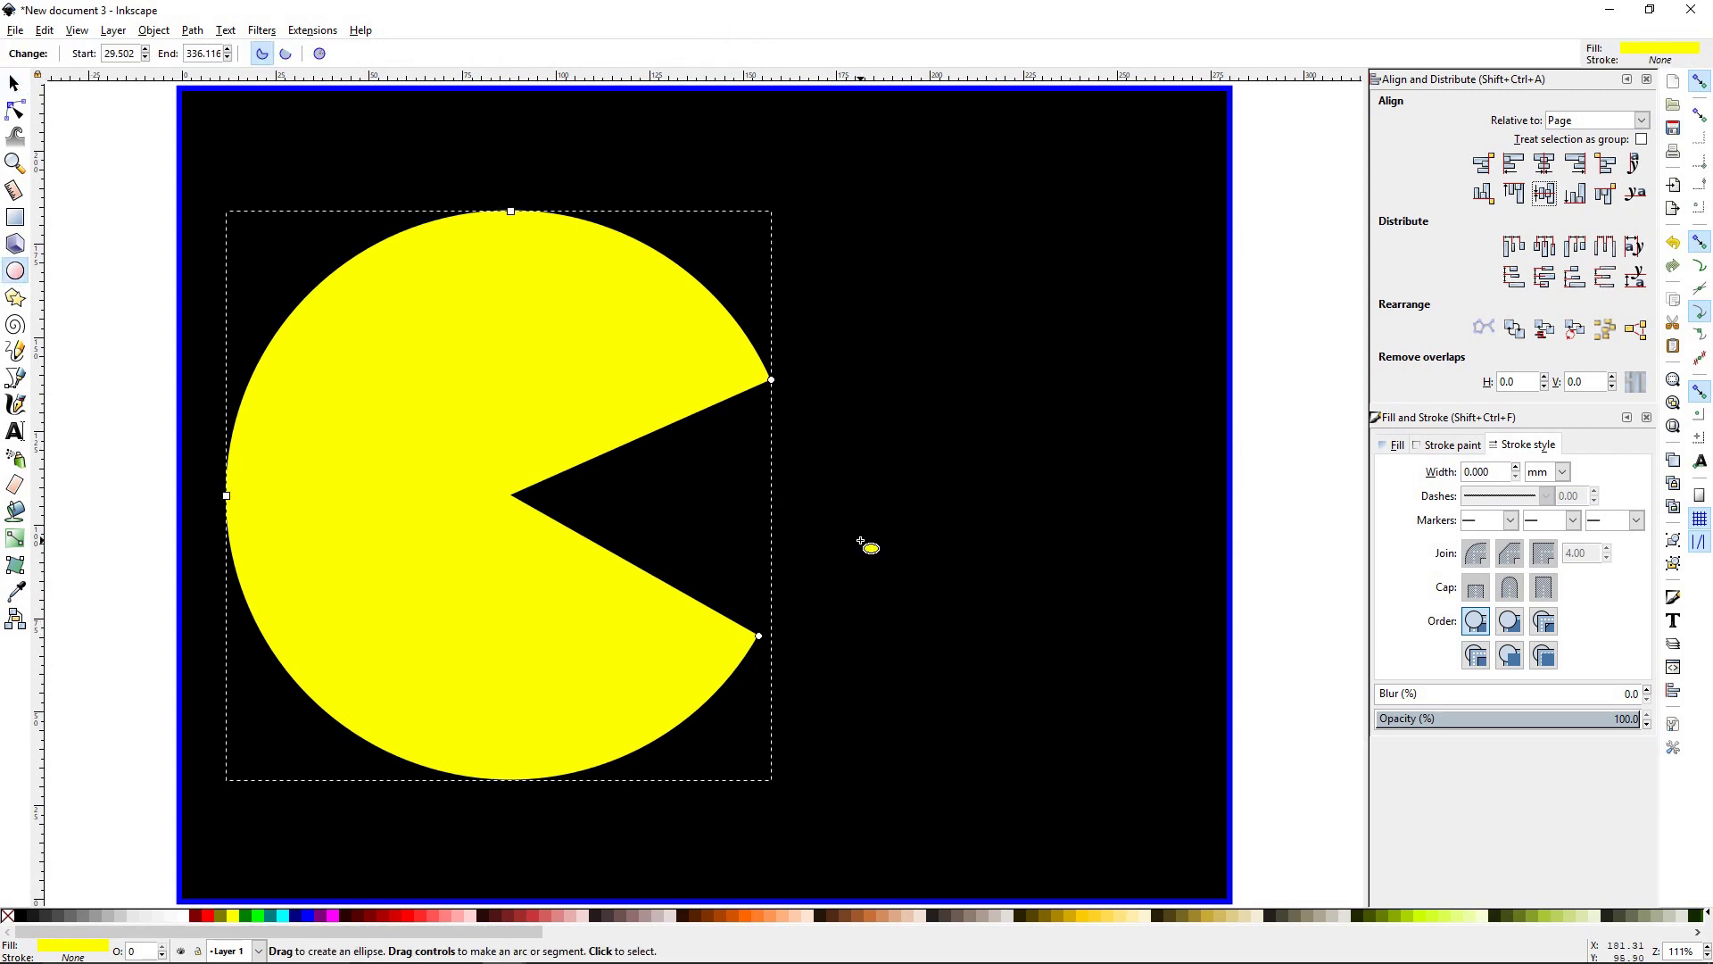
Draw a small circle right of Pac-Man, reset it to a whole circle, and fill it light grey.
{"action": "left_click_drag", "start_coordinate": [860, 538], "coordinate": [1016, 711]}
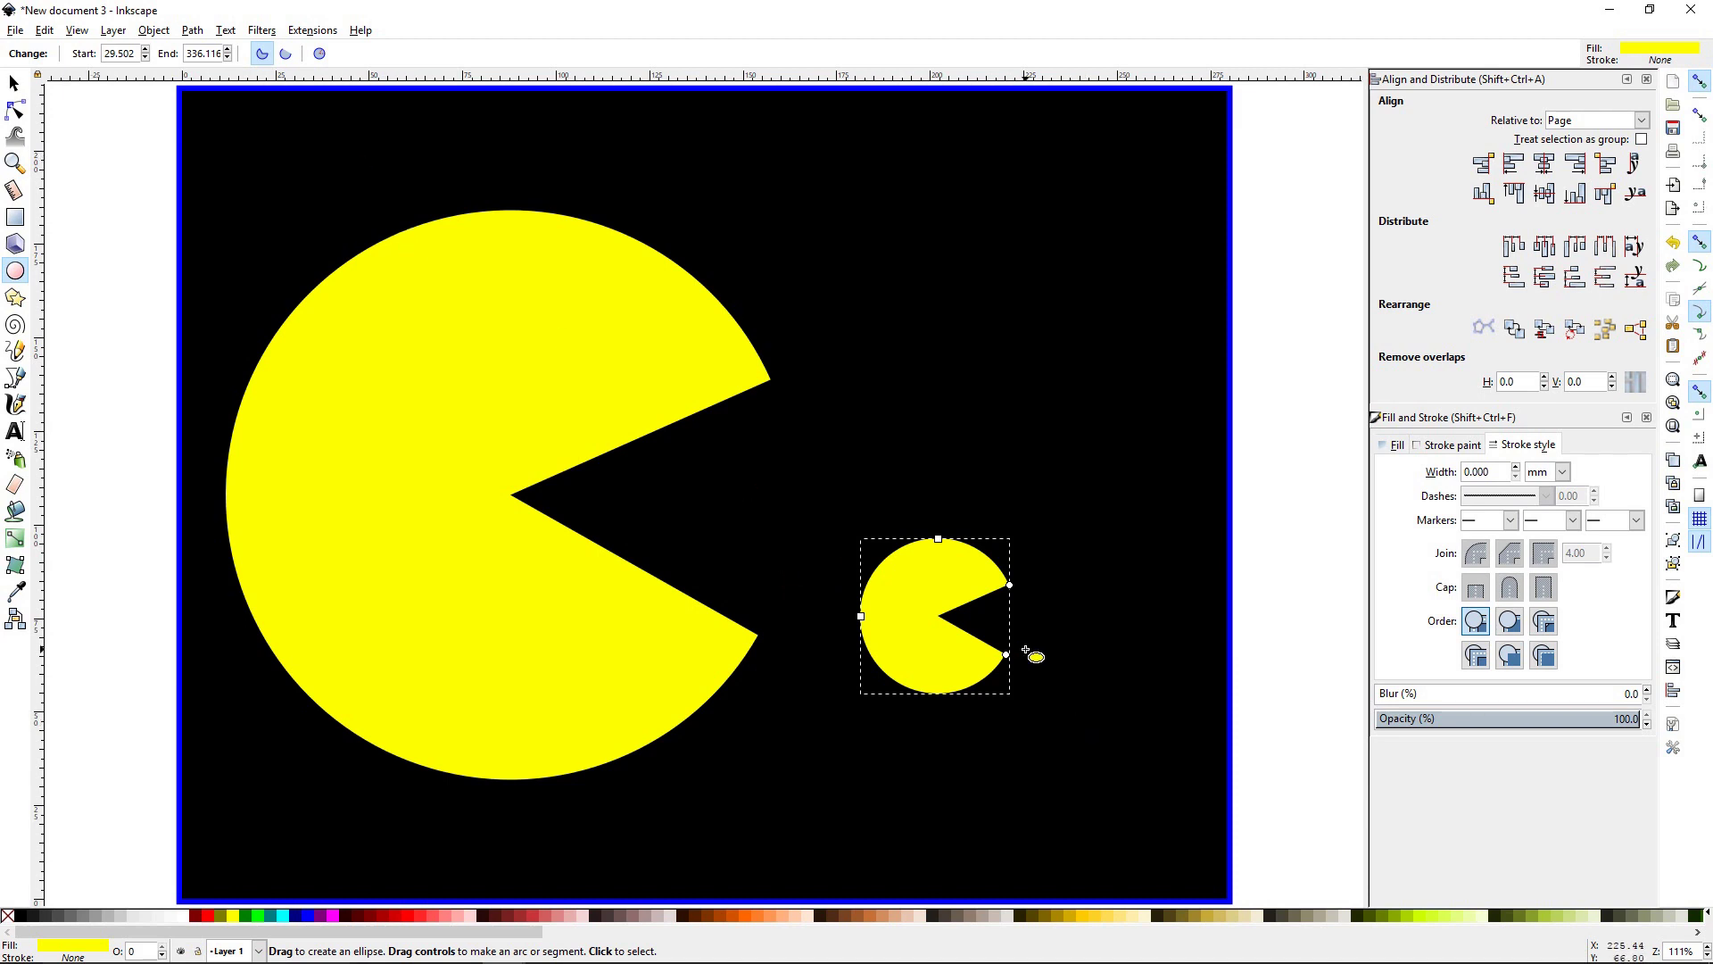
{"action": "left_click", "coordinate": [320, 54]}
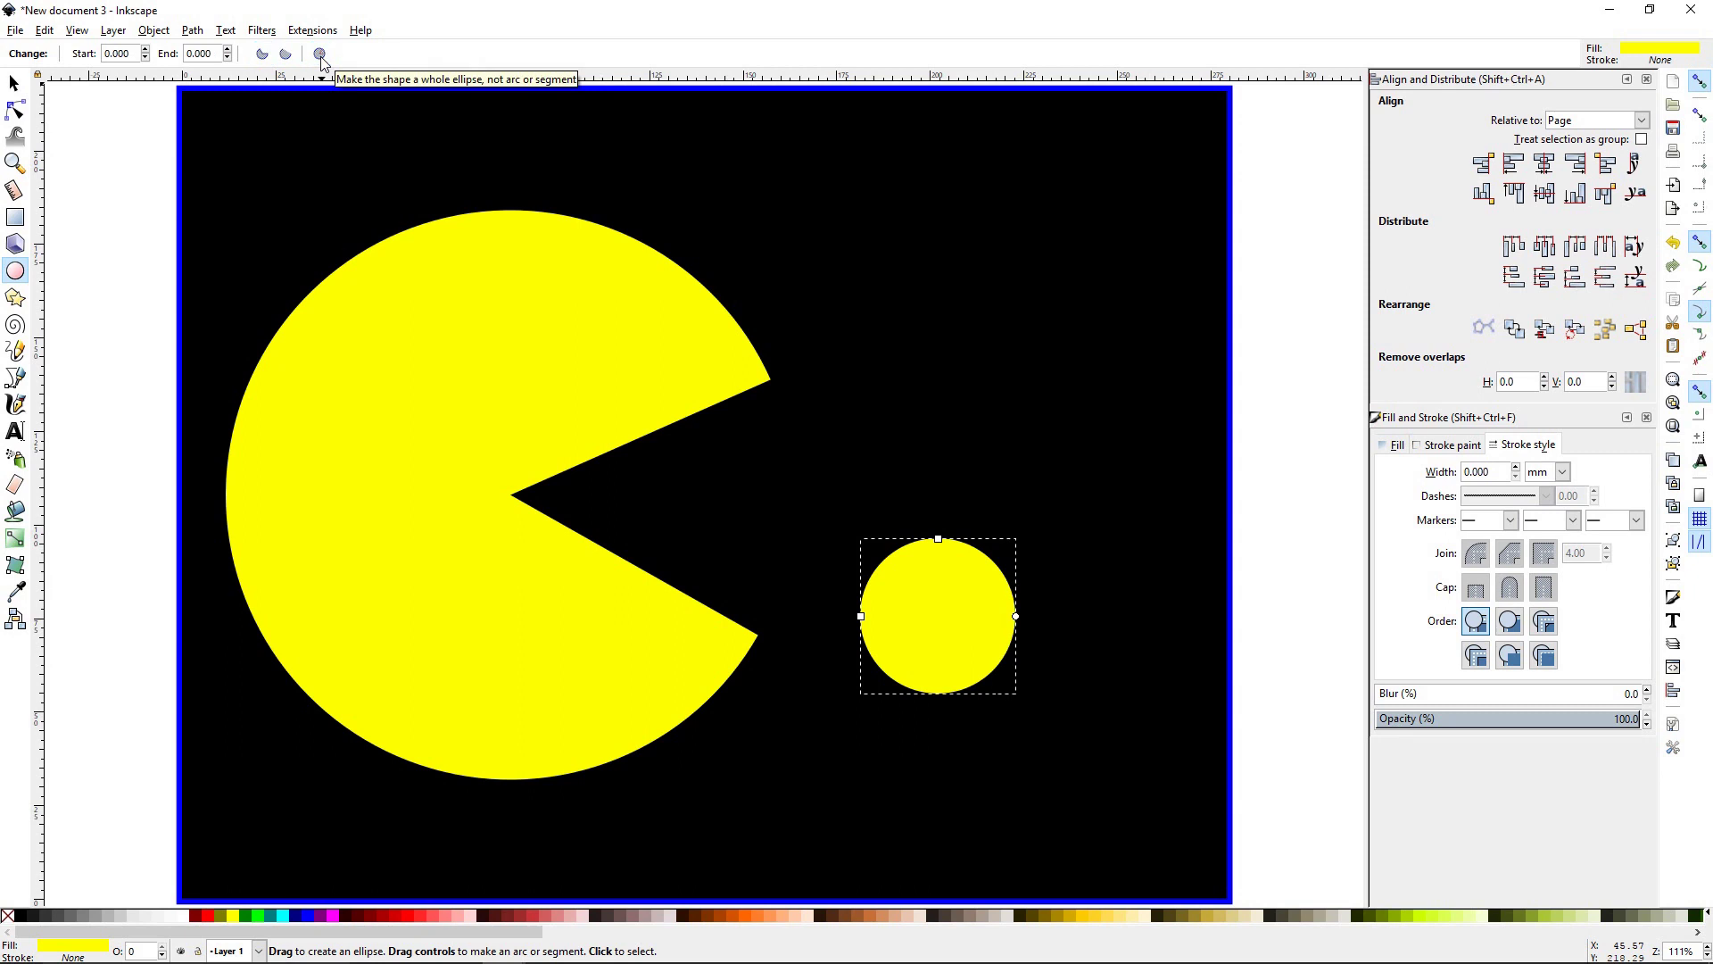
{"action": "left_click", "coordinate": [147, 918]}
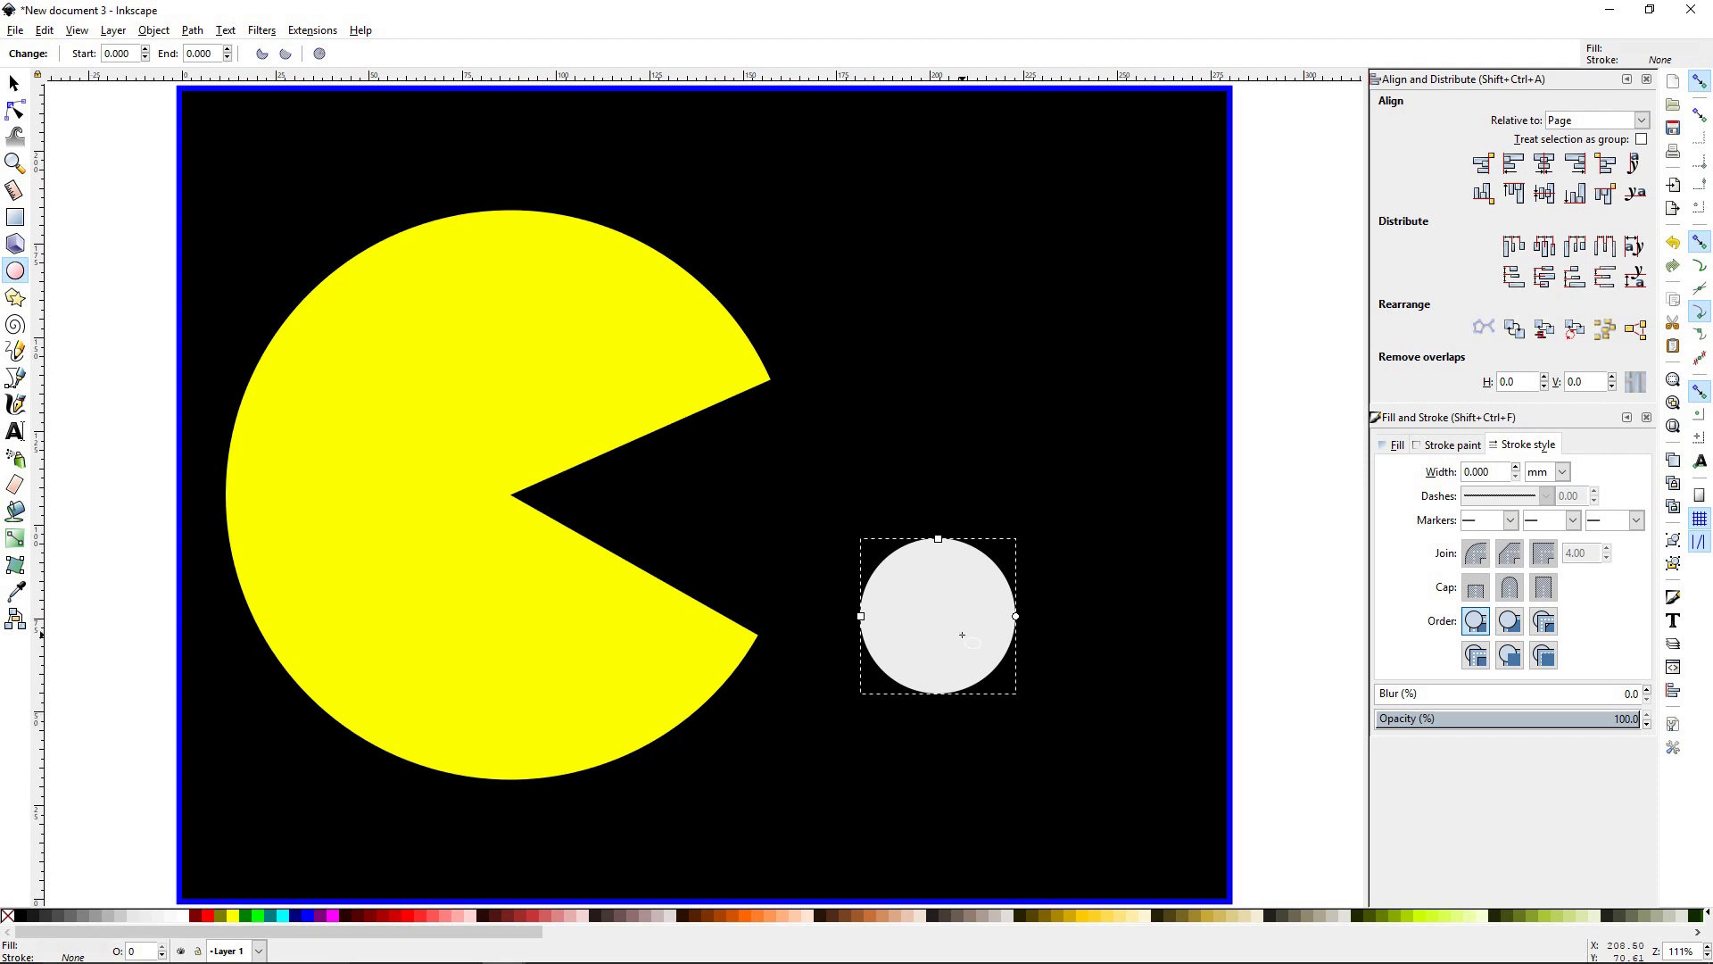
Proportionally shrink the light grey dot to 29.343 mm and move it up beside Pac-Man's mouth.
{"action": "left_click", "coordinate": [14, 84]}
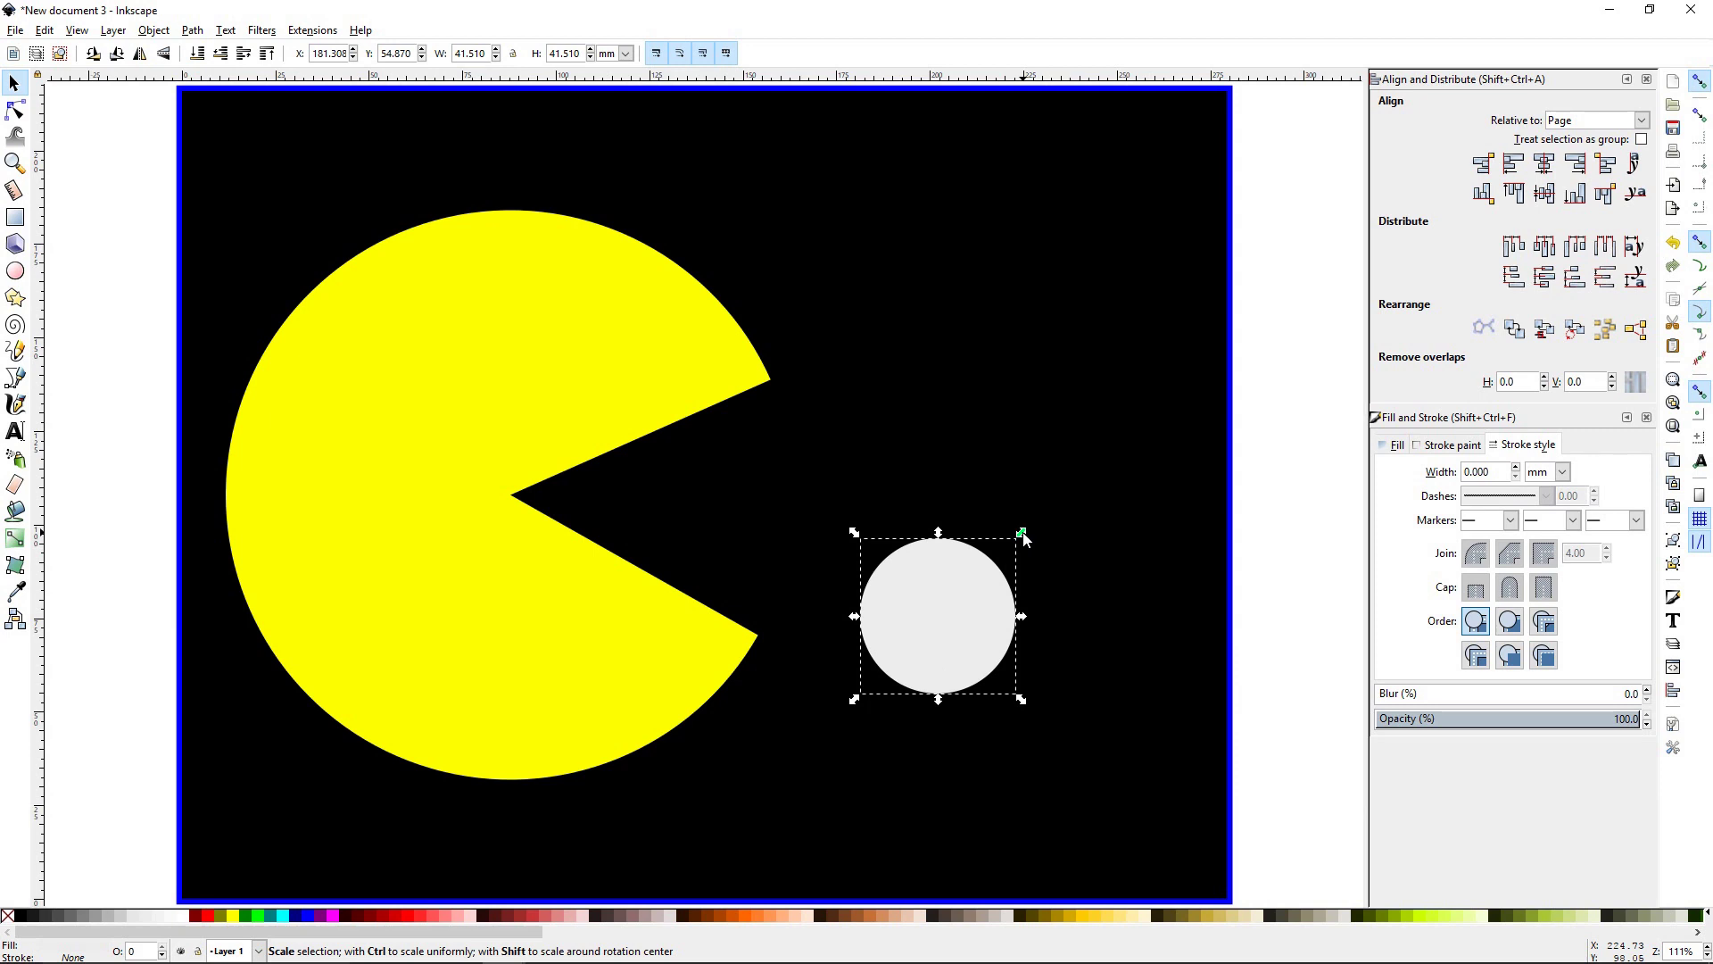
{"action": "key", "text": "ctrl"}
{"action": "left_click_drag", "start_coordinate": [1023, 534], "coordinate": [994, 577]}
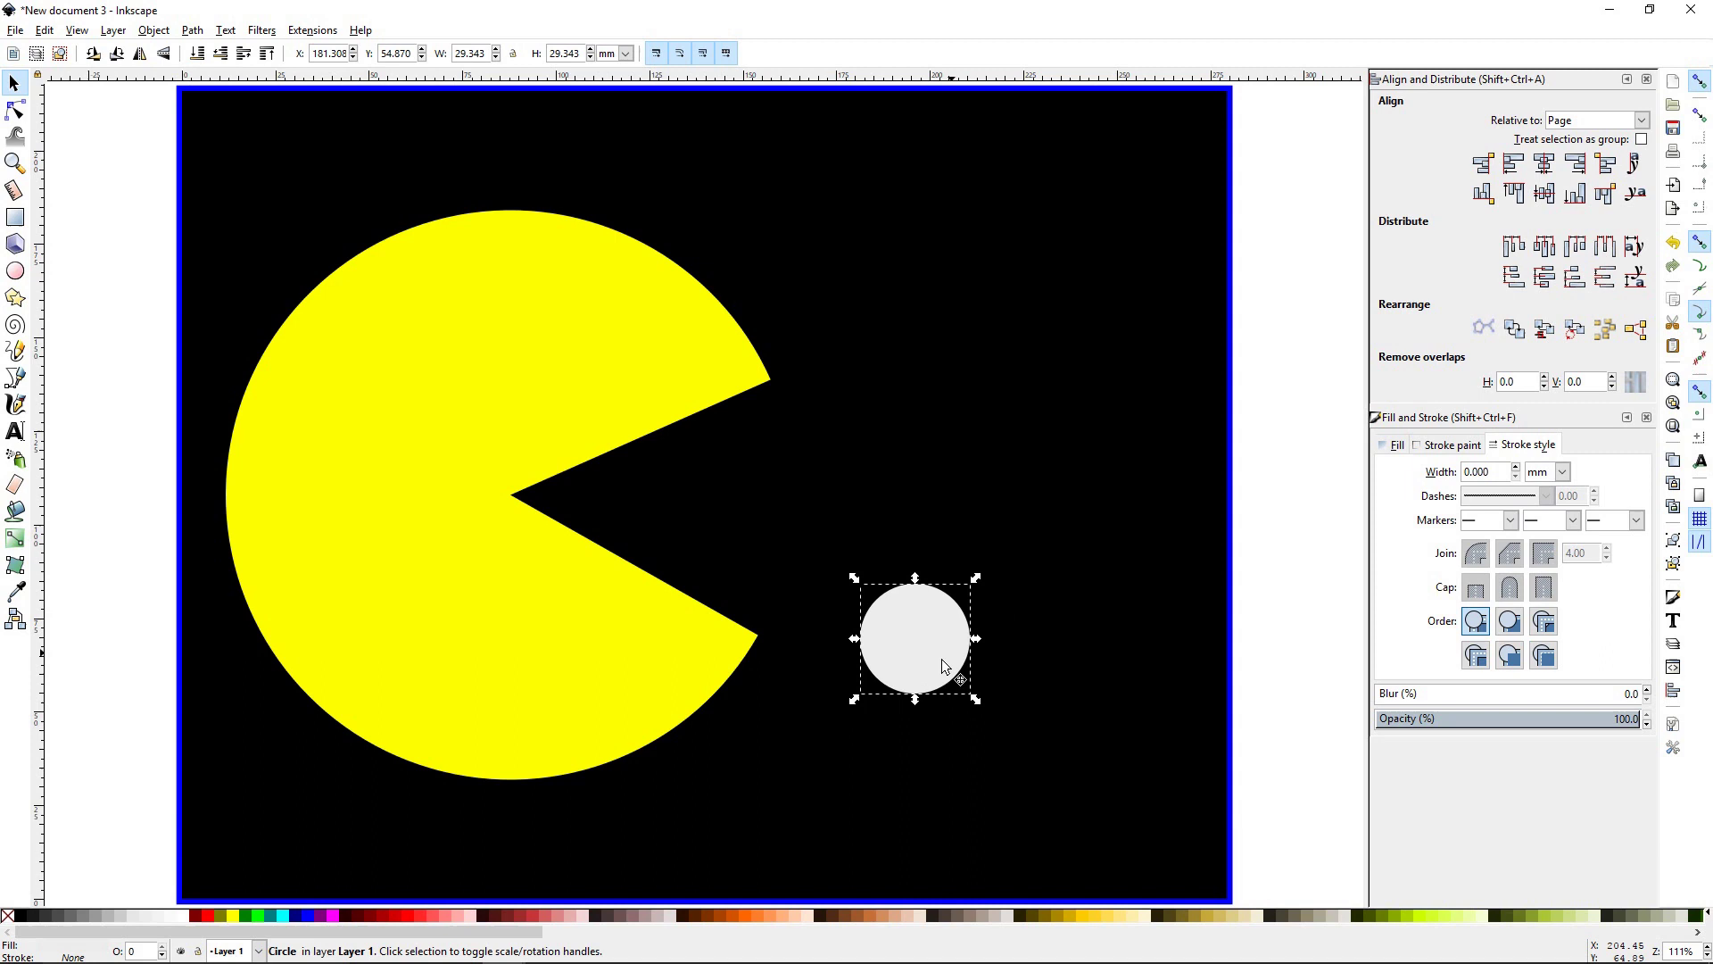
{"action": "left_click_drag", "start_coordinate": [937, 660], "coordinate": [849, 546]}
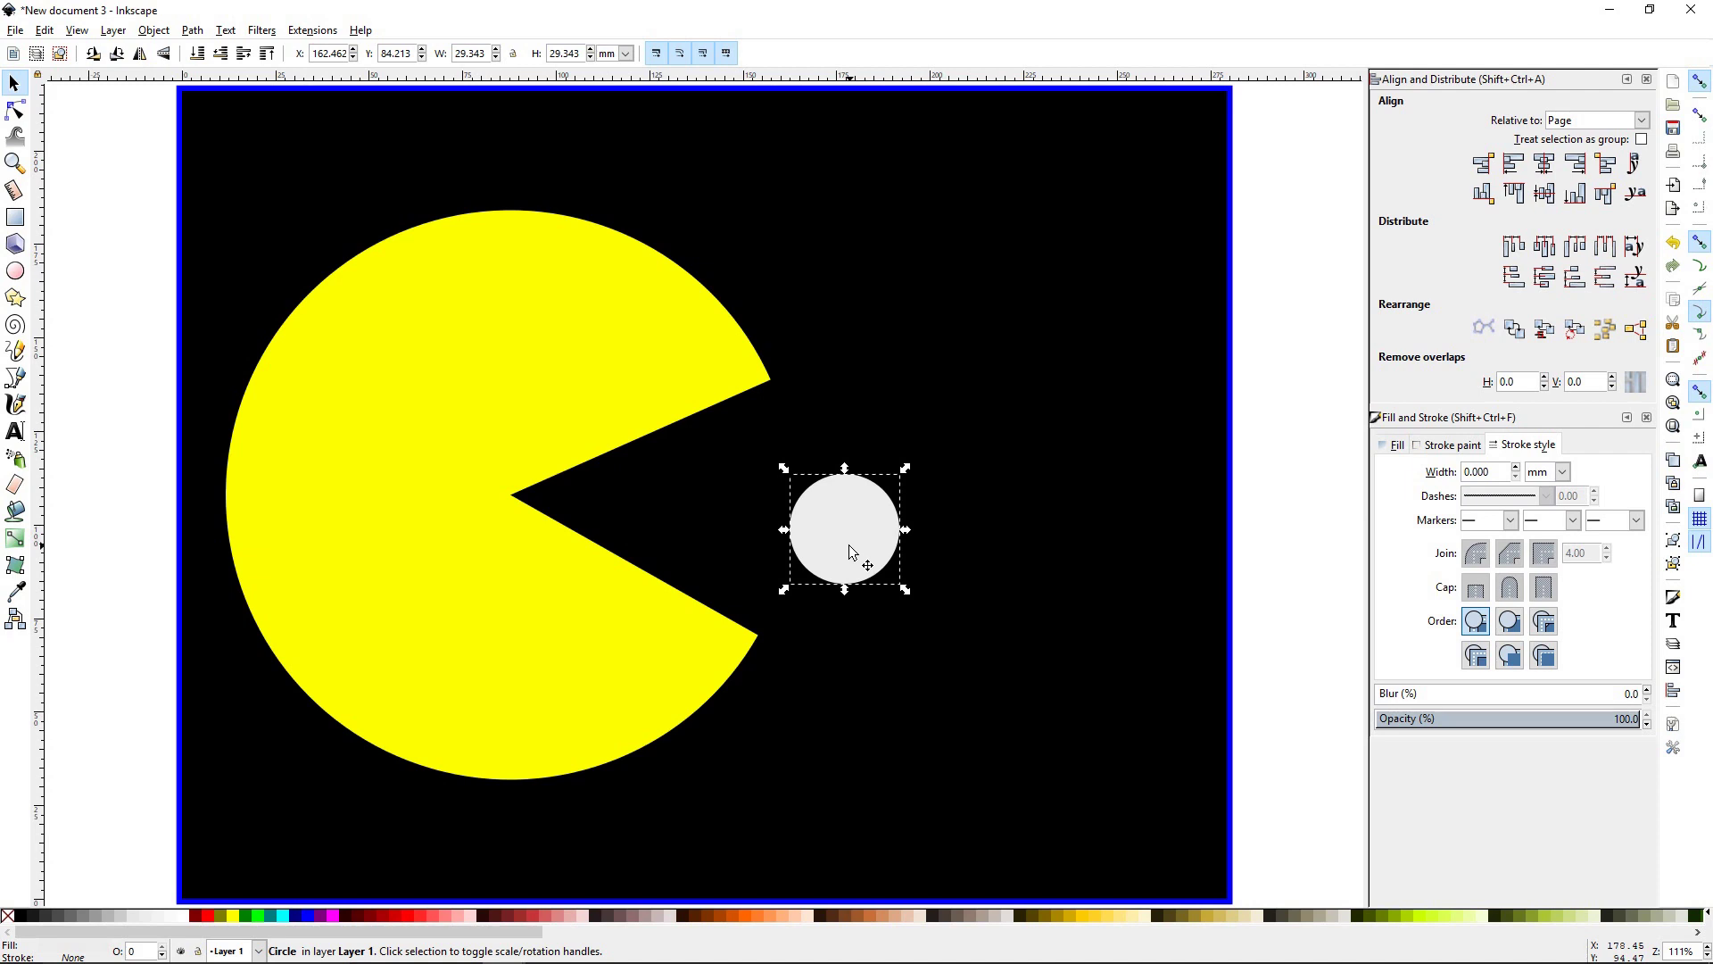
Duplicate the dot into four copies, aligned horizontally in a row, the nearest at X 148.387 mm.
{"action": "key", "text": "ctrl"}
{"action": "left_click_drag", "start_coordinate": [844, 536], "coordinate": [934, 559]}
{"action": "key", "text": "ctrl+d"}
{"action": "left_click", "coordinate": [1029, 559]}
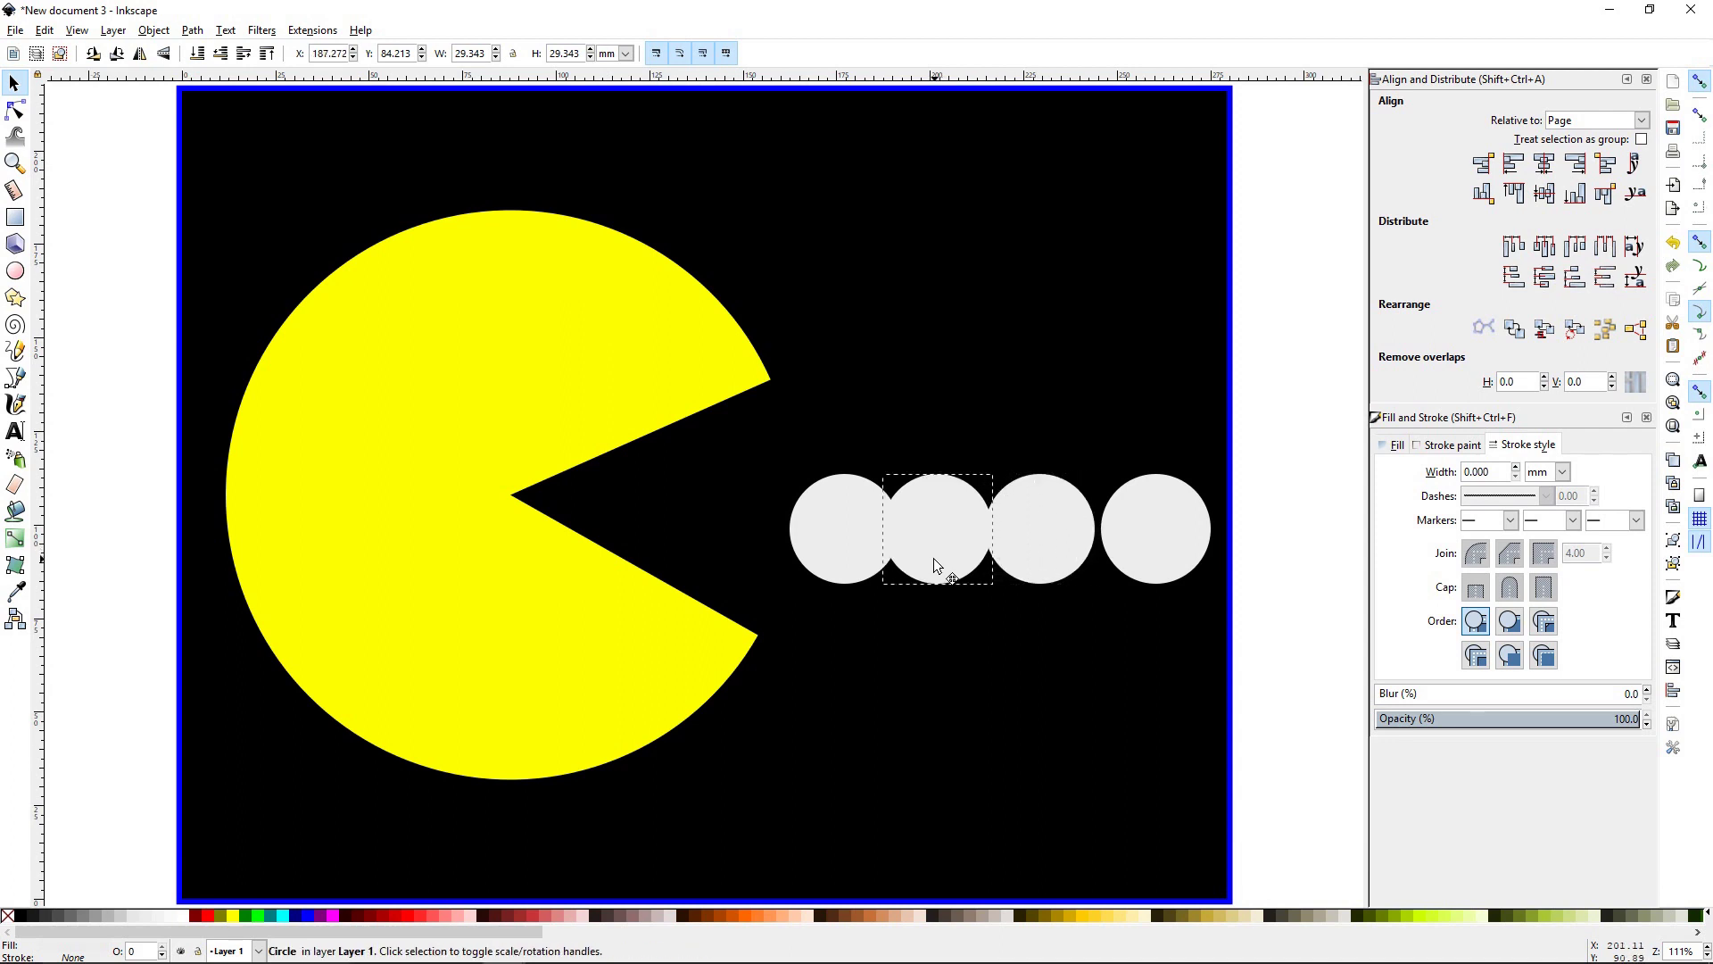
{"action": "left_click", "coordinate": [829, 561]}
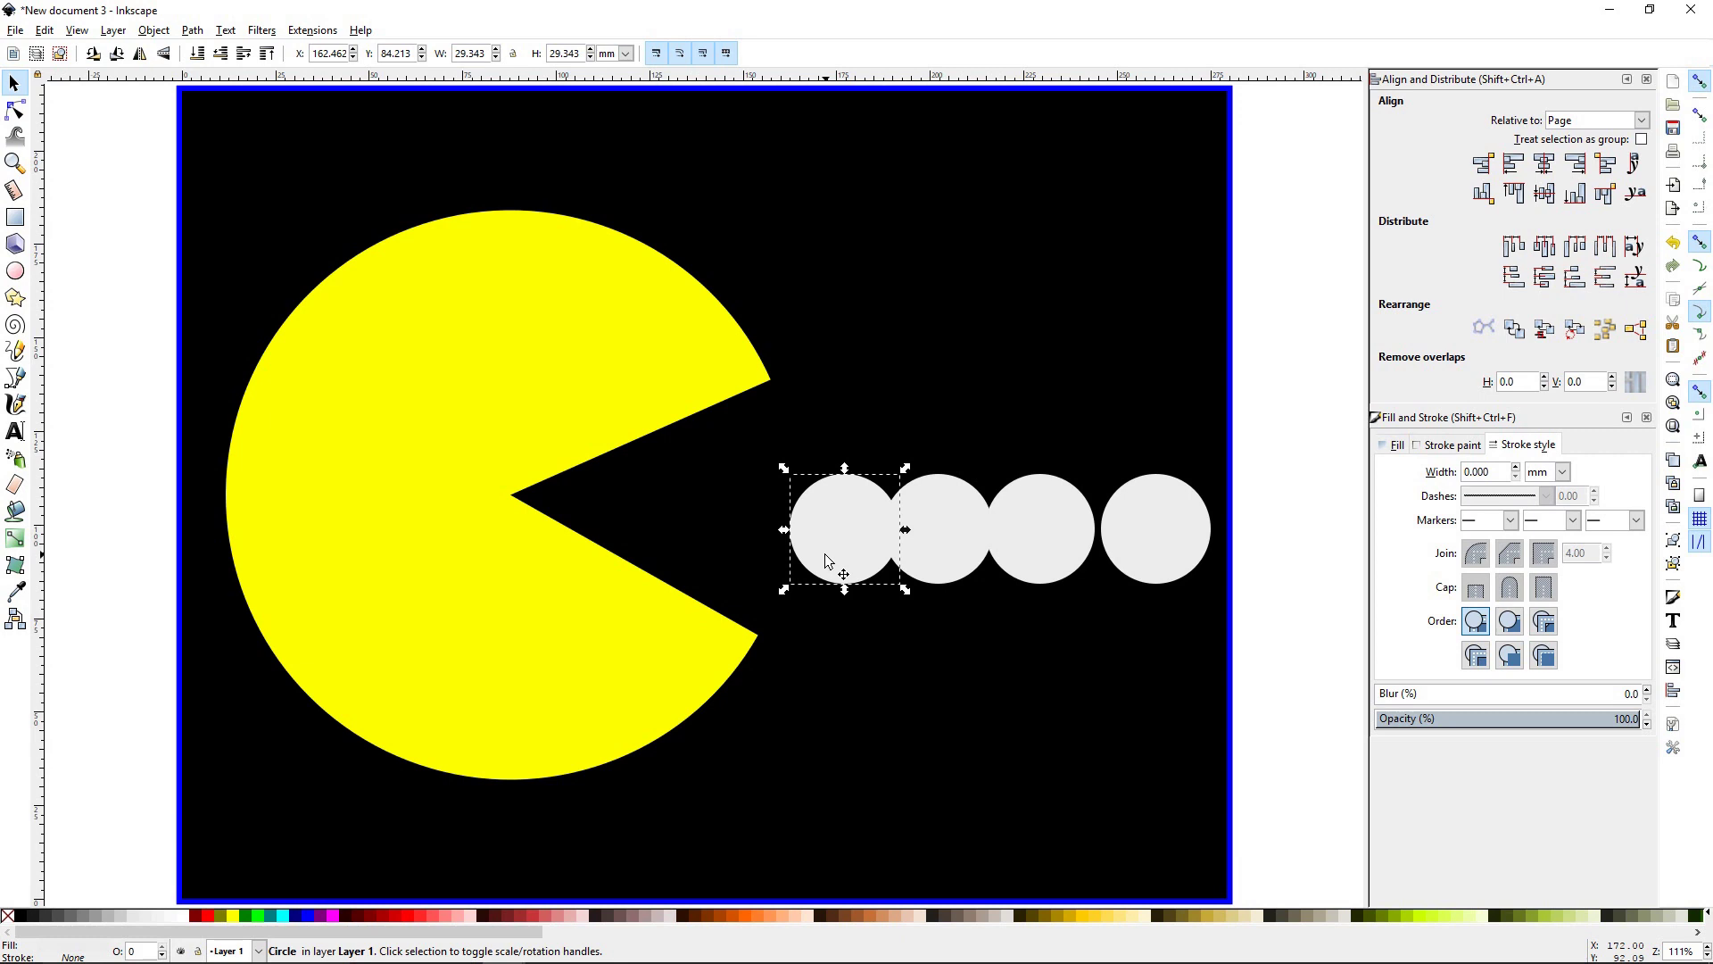
{"action": "key", "text": "ctrl"}
{"action": "left_click_drag", "start_coordinate": [826, 560], "coordinate": [767, 550]}
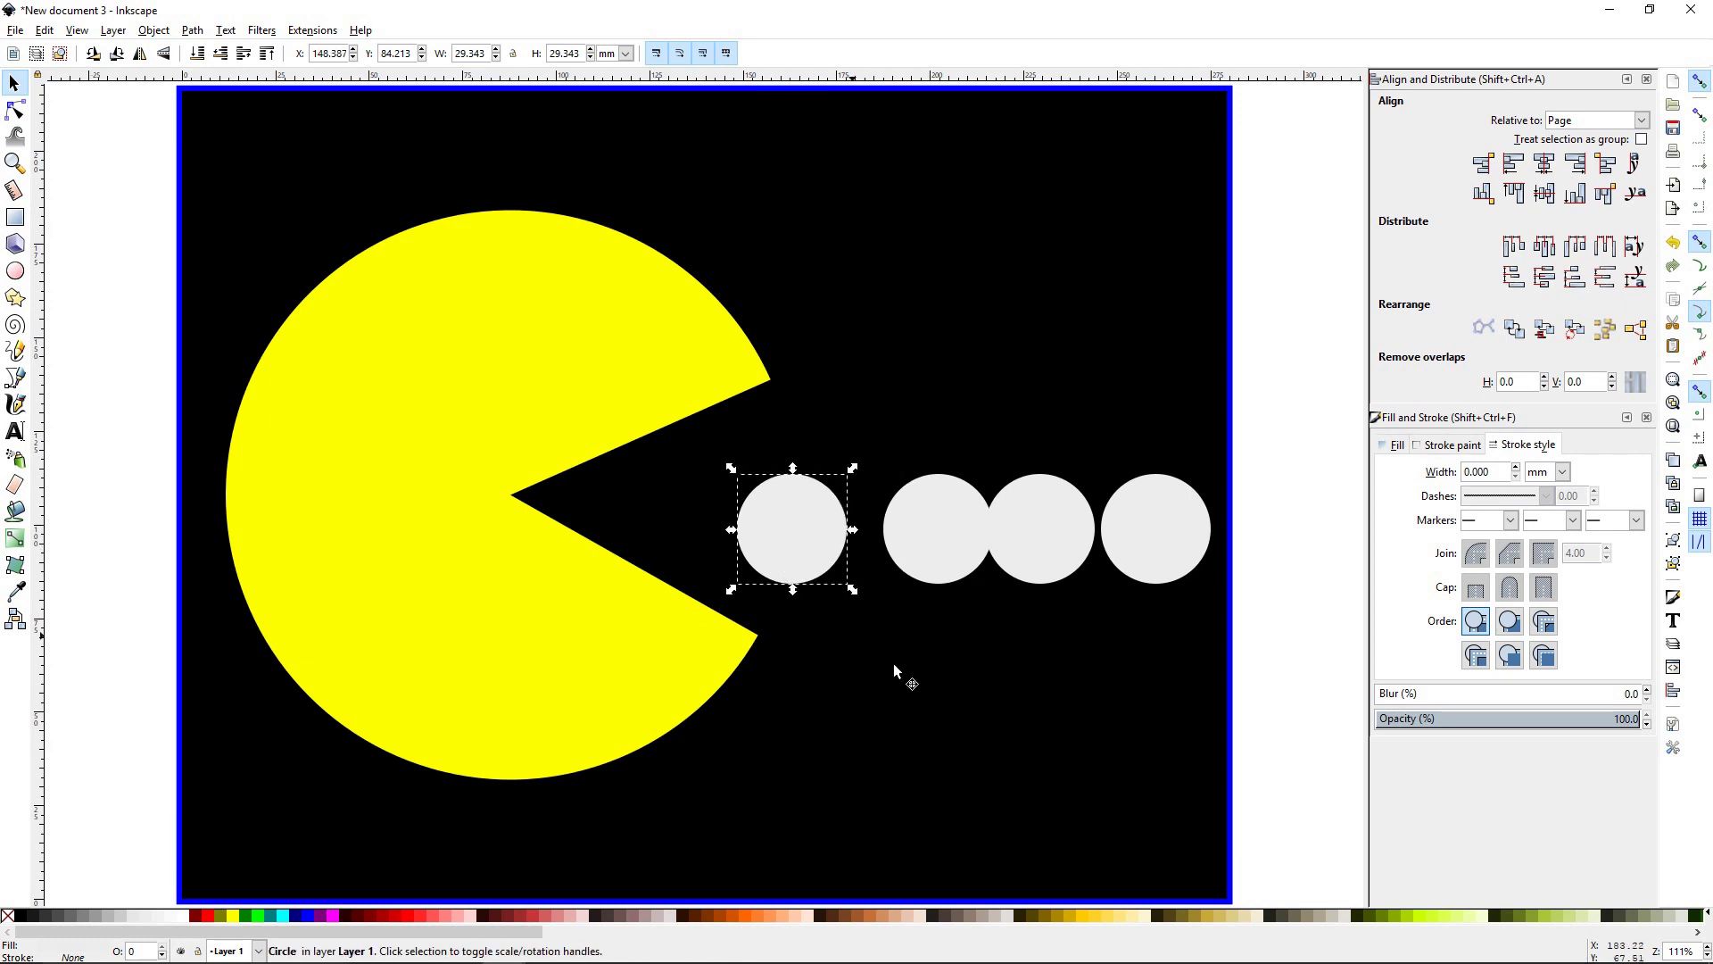
Select all four grey dots and distribute their centres equidistantly horizontally.
{"action": "left_click", "coordinate": [950, 541], "text": "shift"}
{"action": "left_click", "coordinate": [1049, 540], "text": "shift"}
{"action": "left_click", "coordinate": [1147, 552], "text": "shift"}
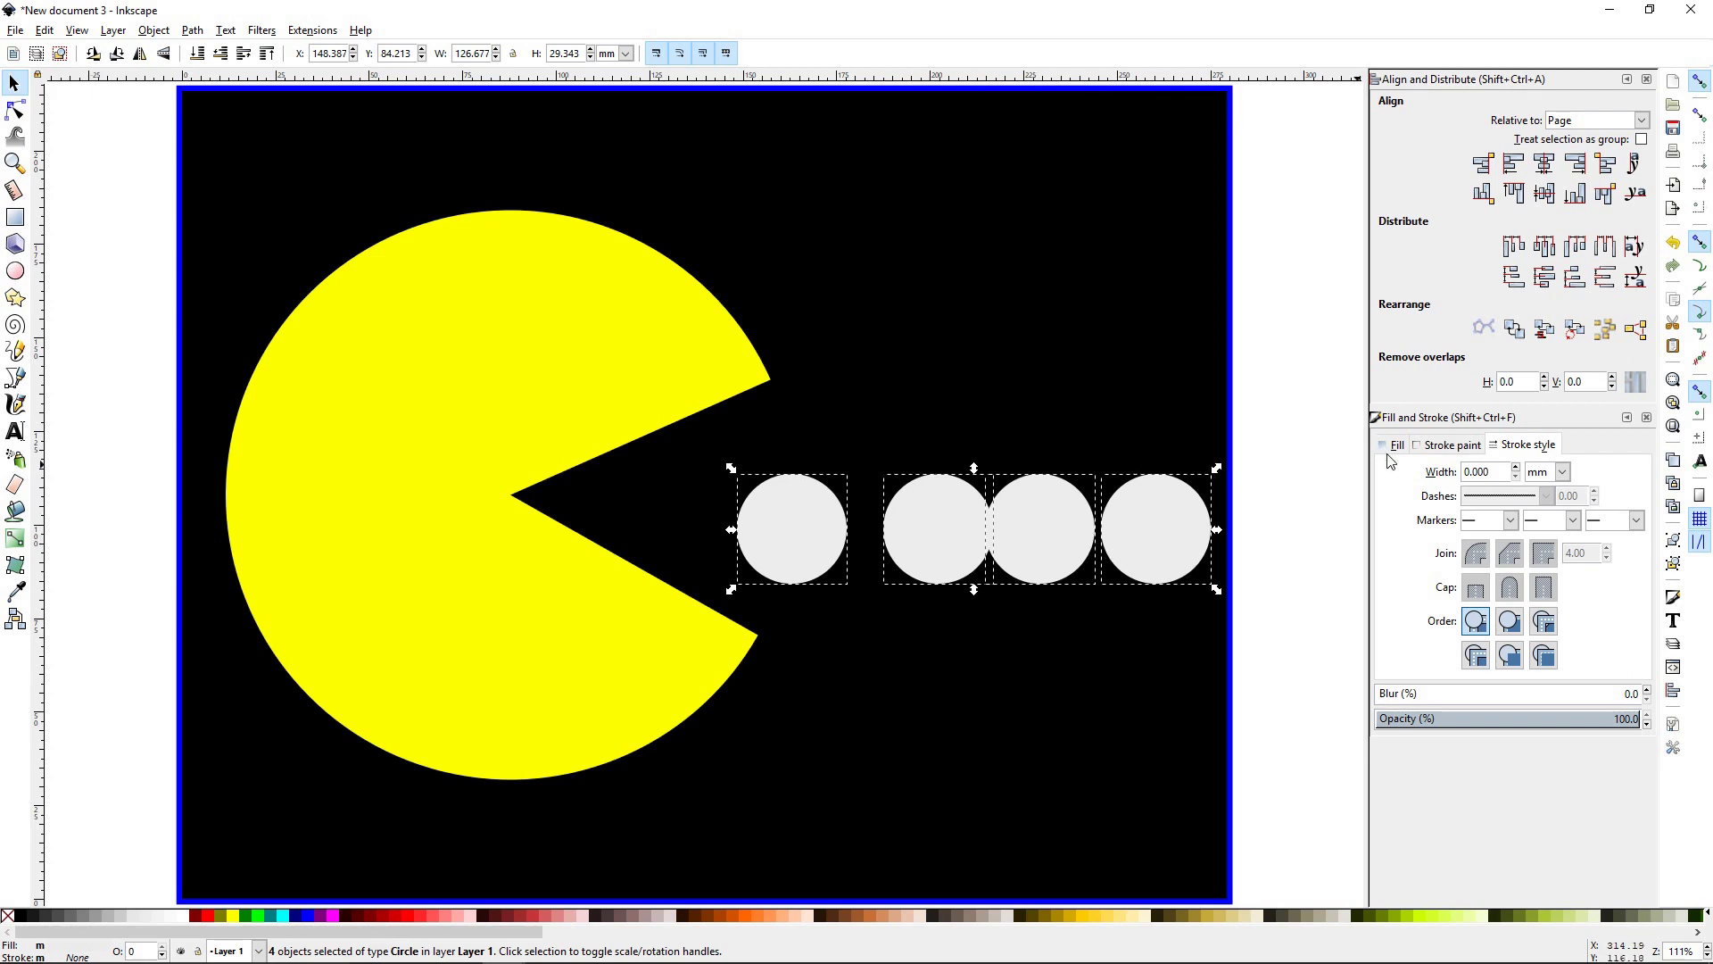
{"action": "left_click", "coordinate": [1545, 247]}
{"action": "left_click", "coordinate": [1084, 664]}
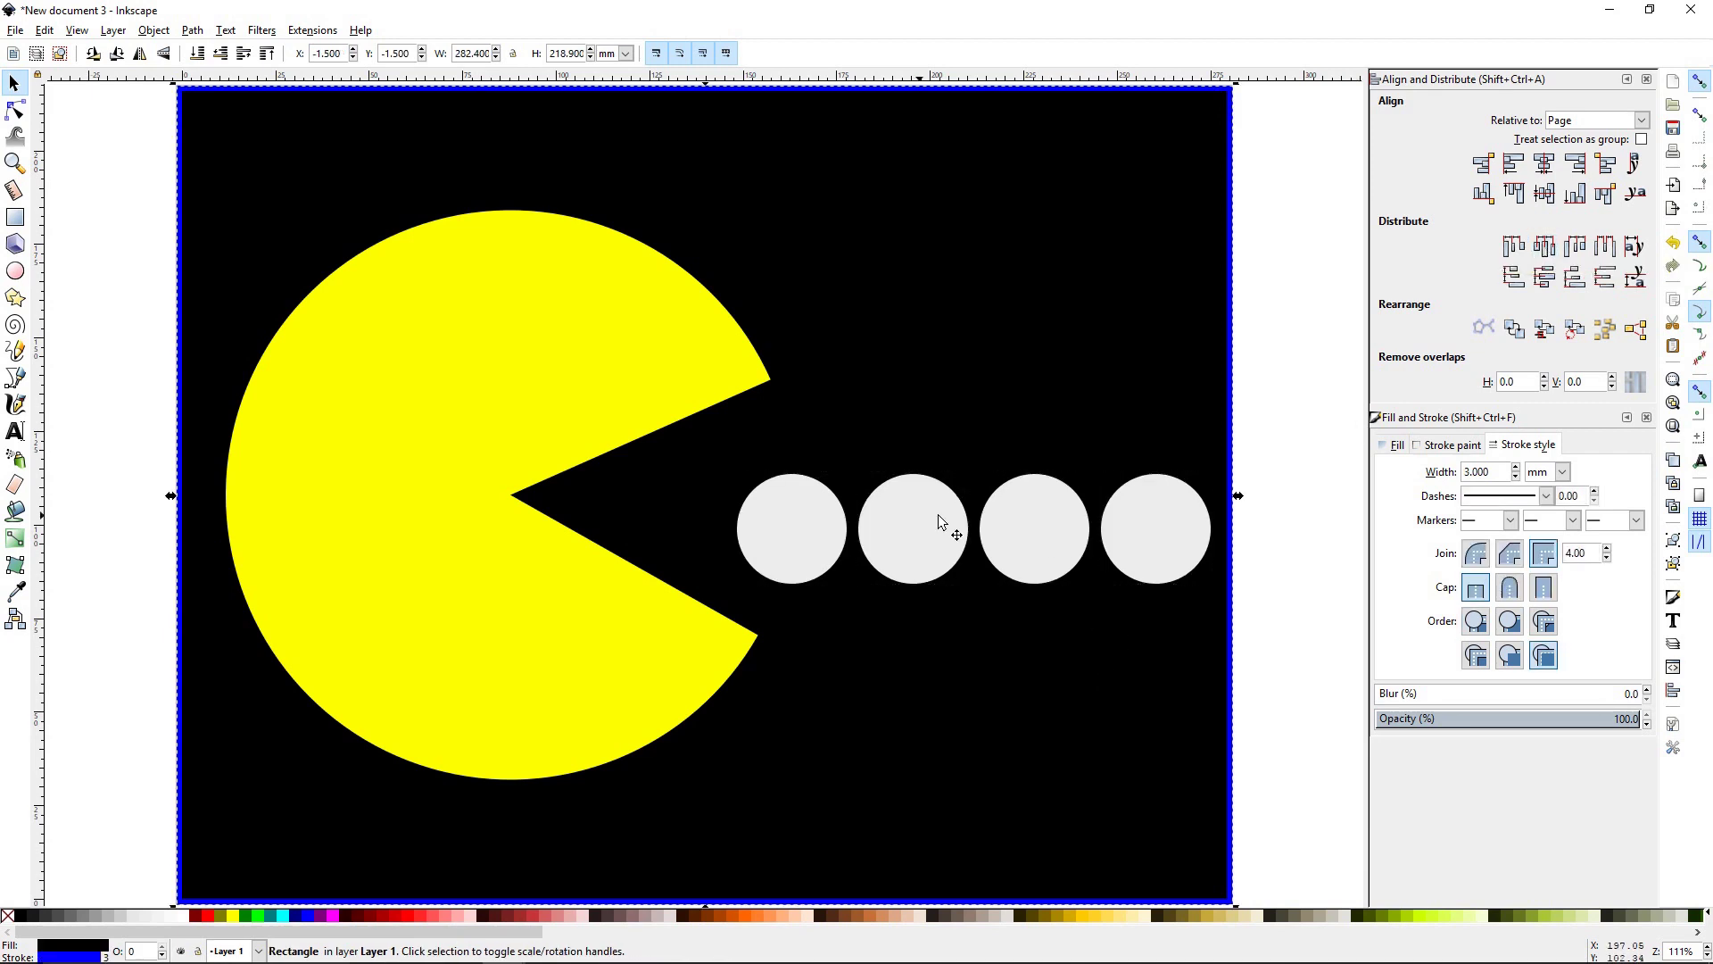